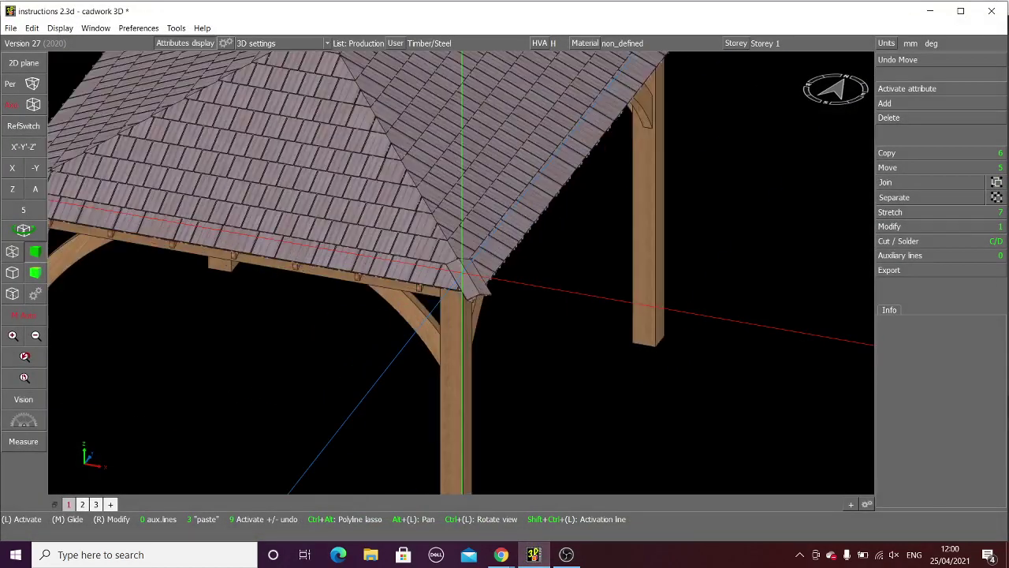
Step: Examine the overhang of the first hip tile pair at the roof's eaves corner from several angles
scroll(481, 260, "up", 3)
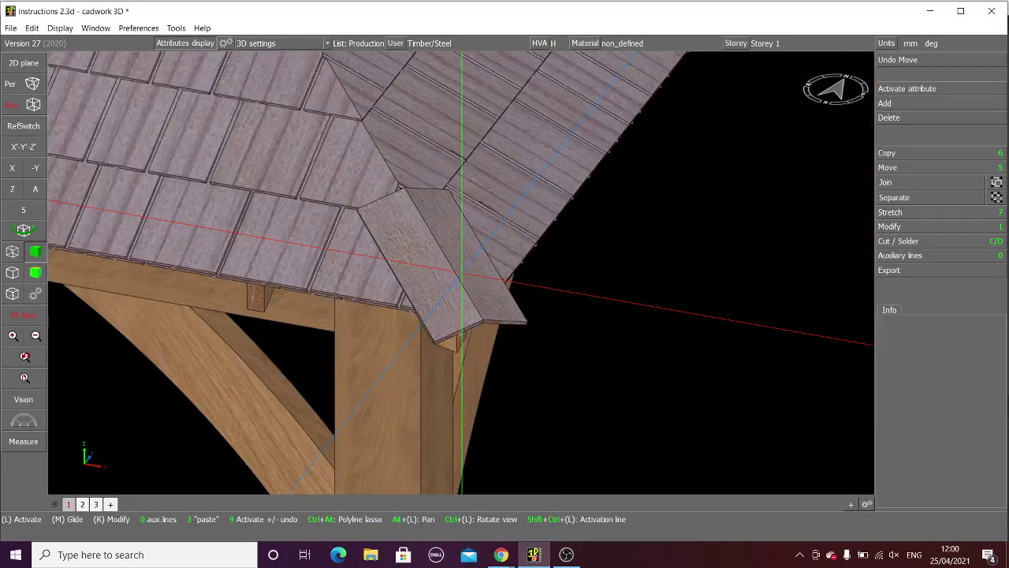
left_click(23, 230)
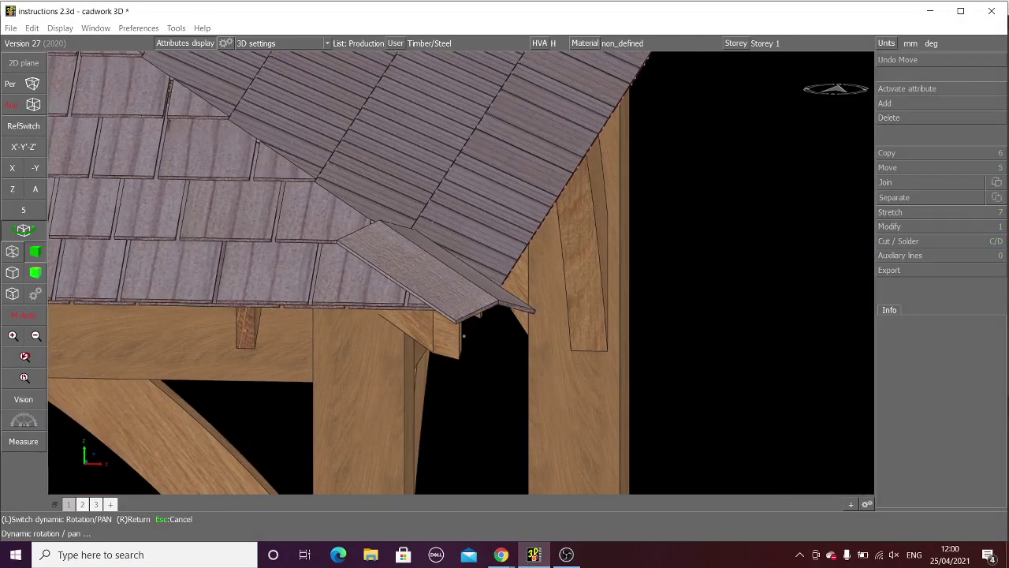
right_click(551, 273)
scroll(473, 291, "up", 4)
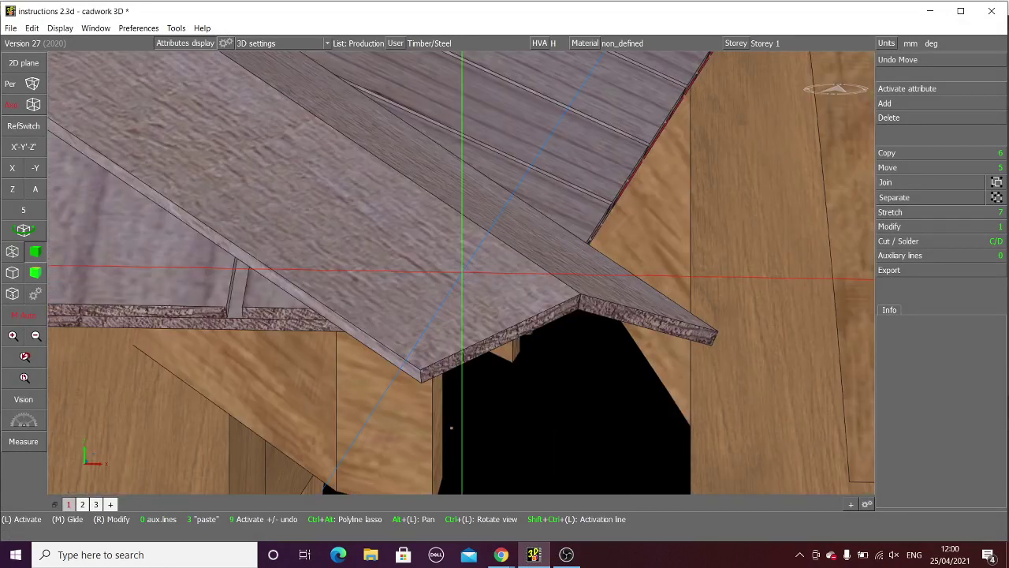
scroll(462, 274, "down", 3)
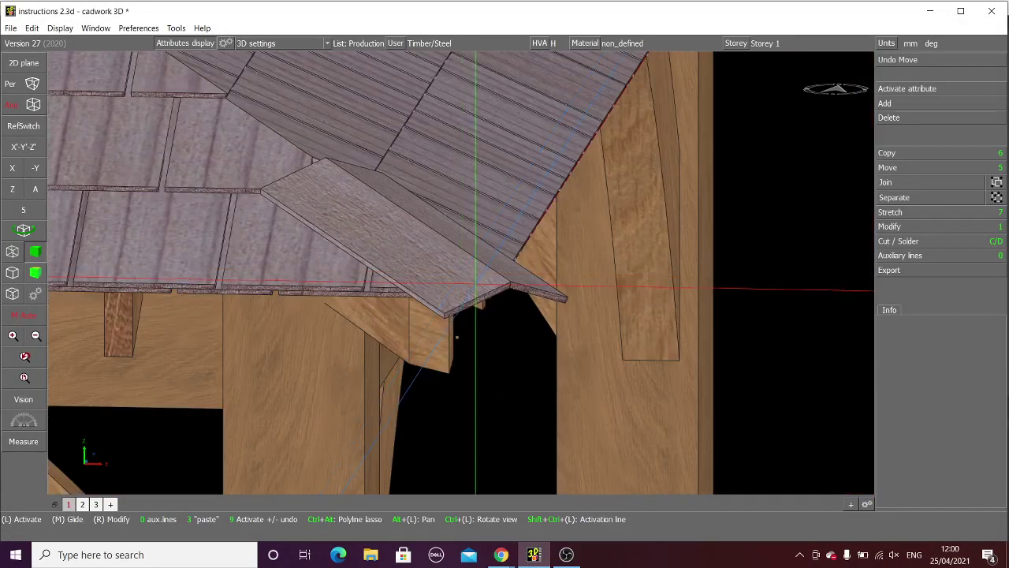
left_click(23, 229)
right_click(462, 274)
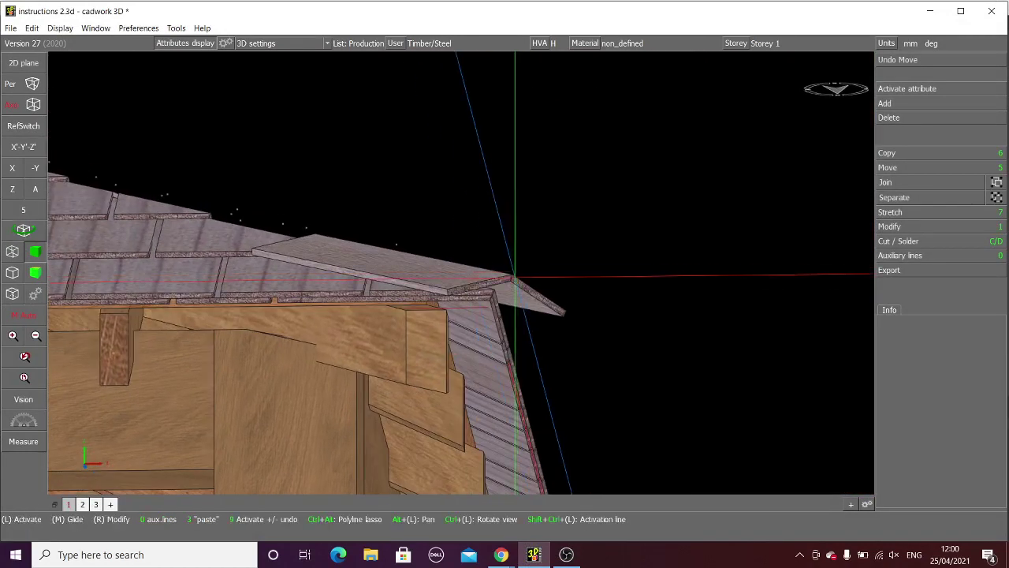
left_click(28, 232)
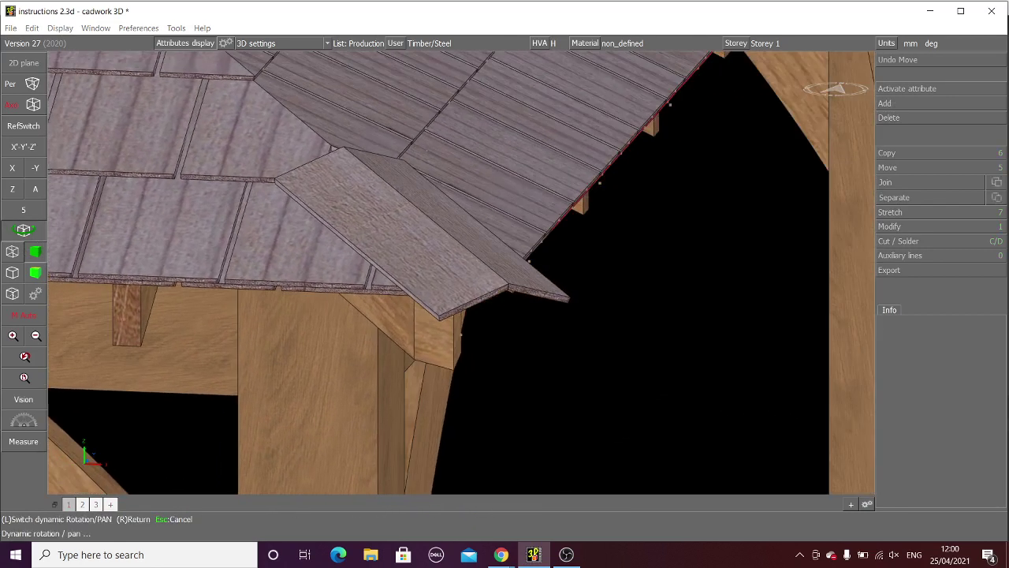
right_click(468, 271)
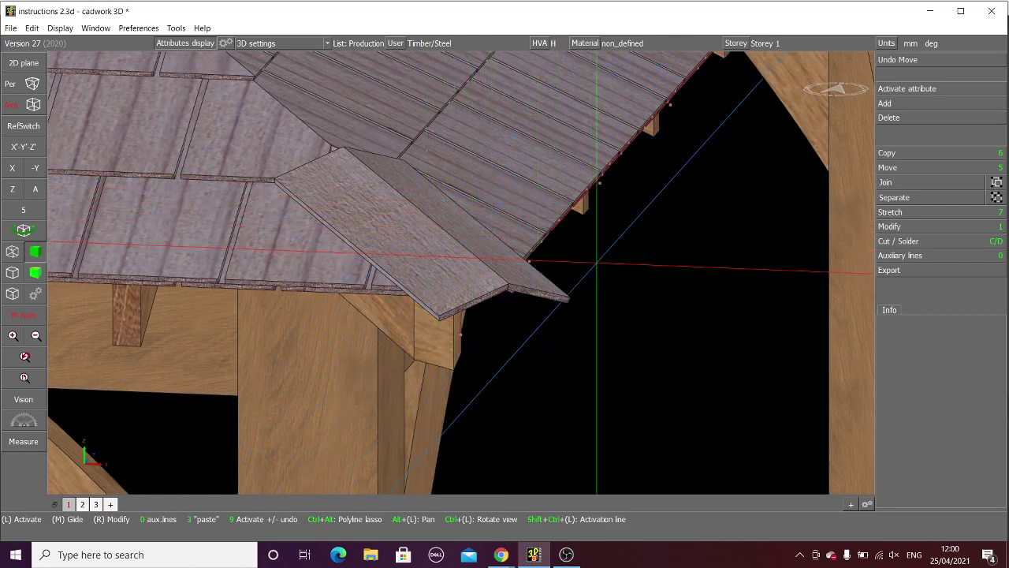
left_click(24, 230)
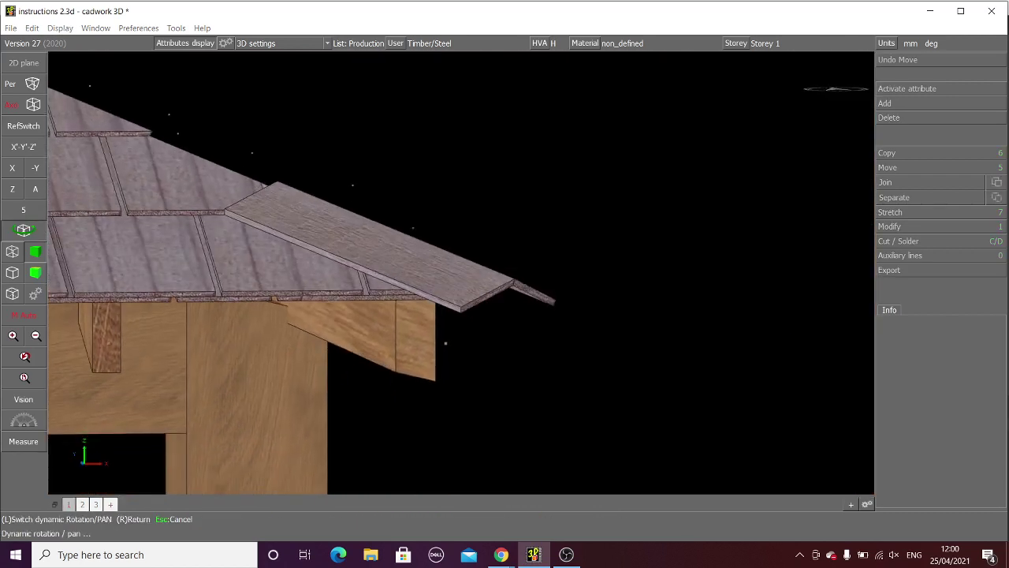
right_click(466, 311)
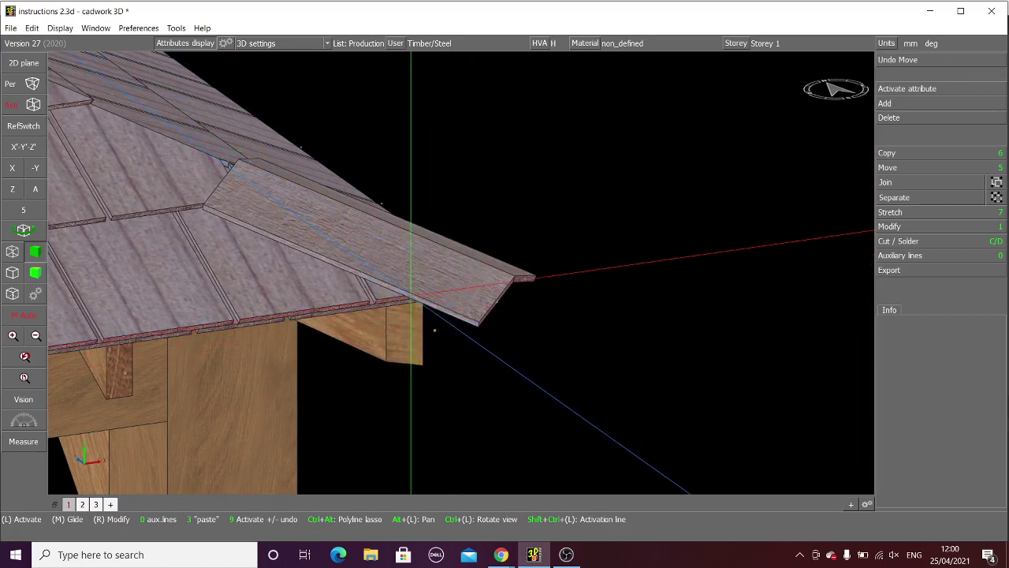
Step: Hide the pair of hip tiles at the eaves corner and the tiles of the adjoining roof slope
left_click(476, 322)
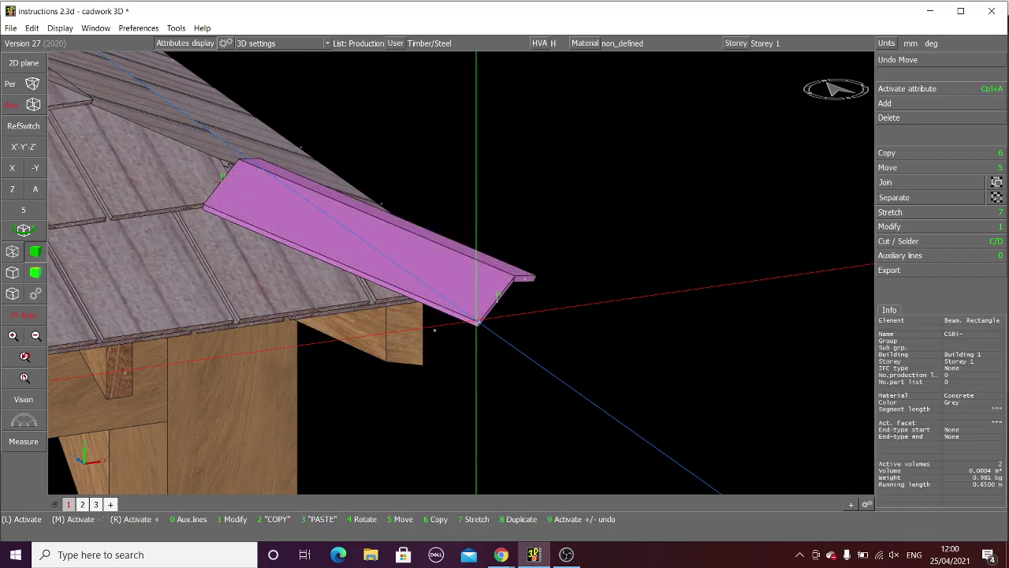
scroll(469, 264, "up", 3)
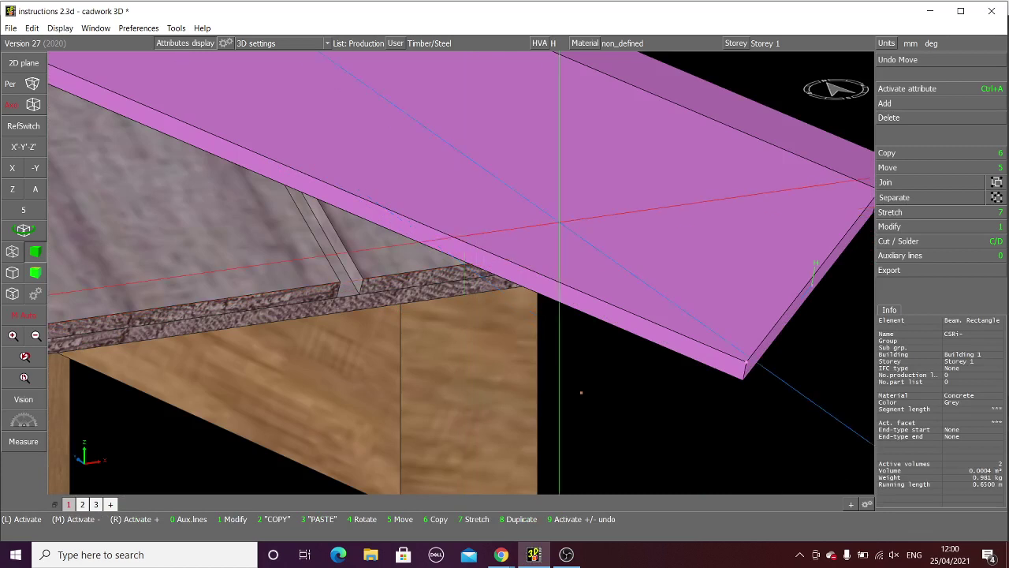
scroll(450, 272, "down", 3)
left_click(25, 231)
middle_click(462, 272)
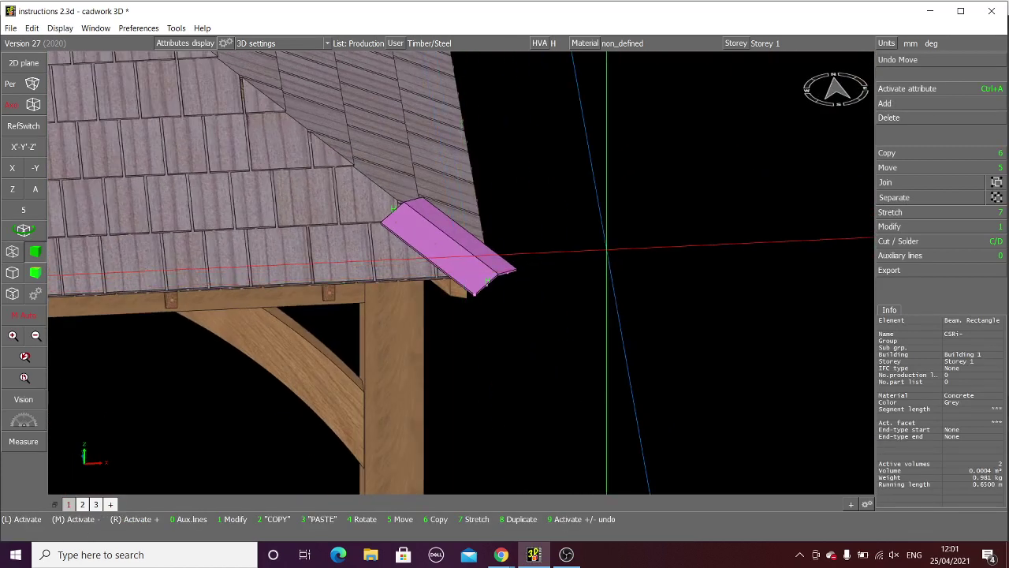
key("Delete")
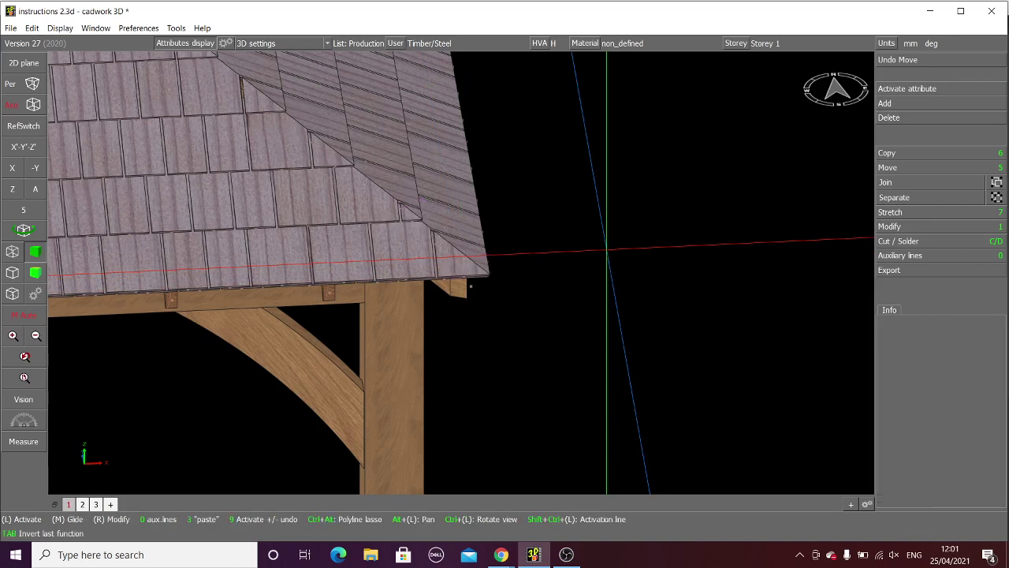
left_click(69, 504)
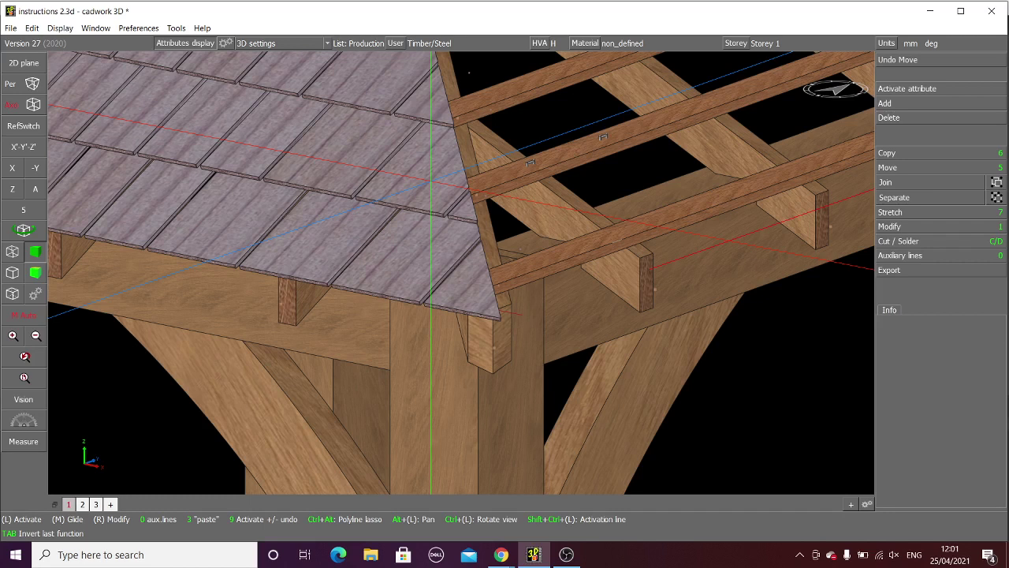
Step: Show the hidden corner hip tiles and roof slope tiles again
key("Tab")
scroll(527, 219, "down", 1)
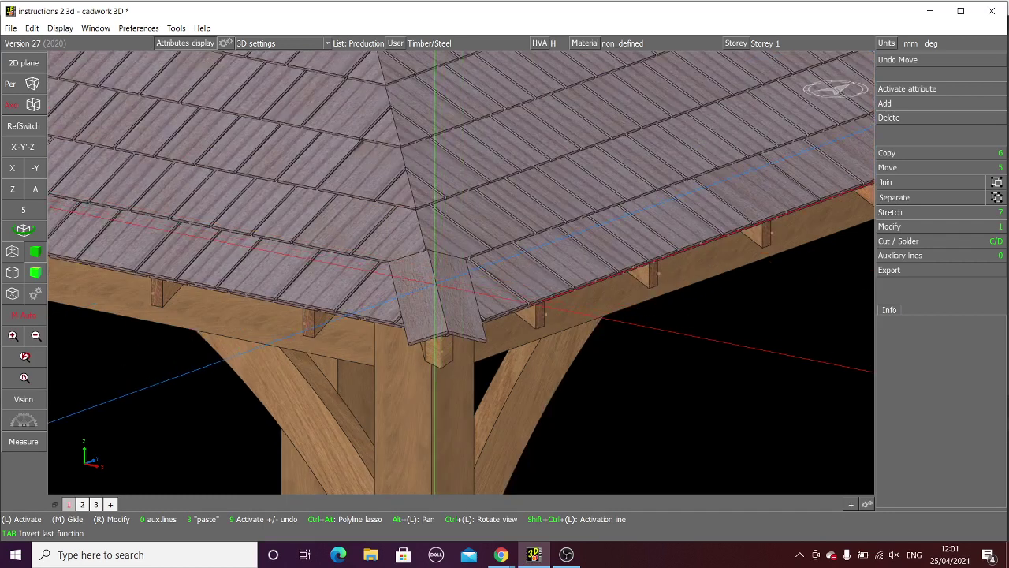
scroll(435, 285, "up", 1)
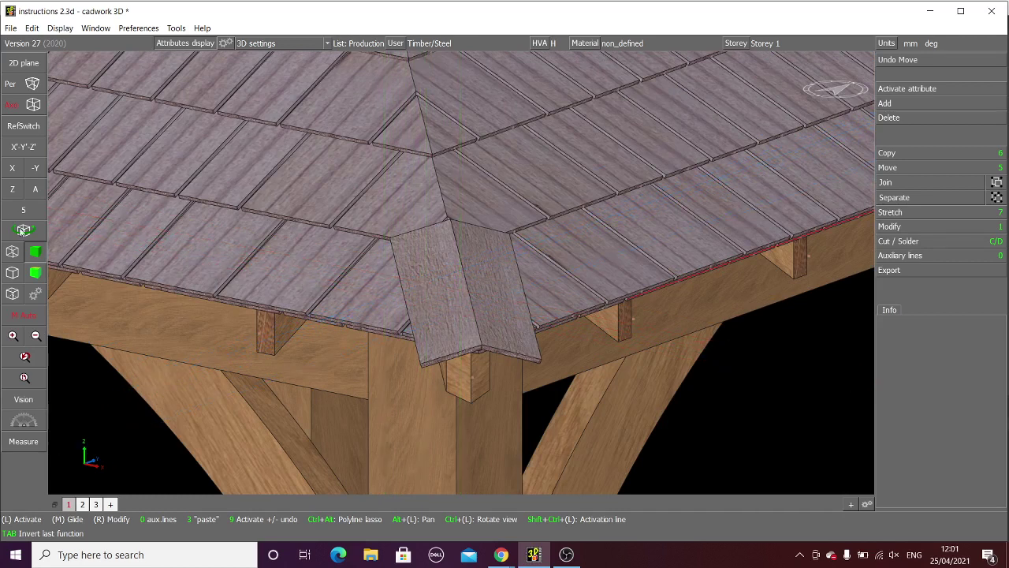
Step: Check from the side and front how the first hip tile pair projects past the eaves corner and hip rafter
left_click(23, 231)
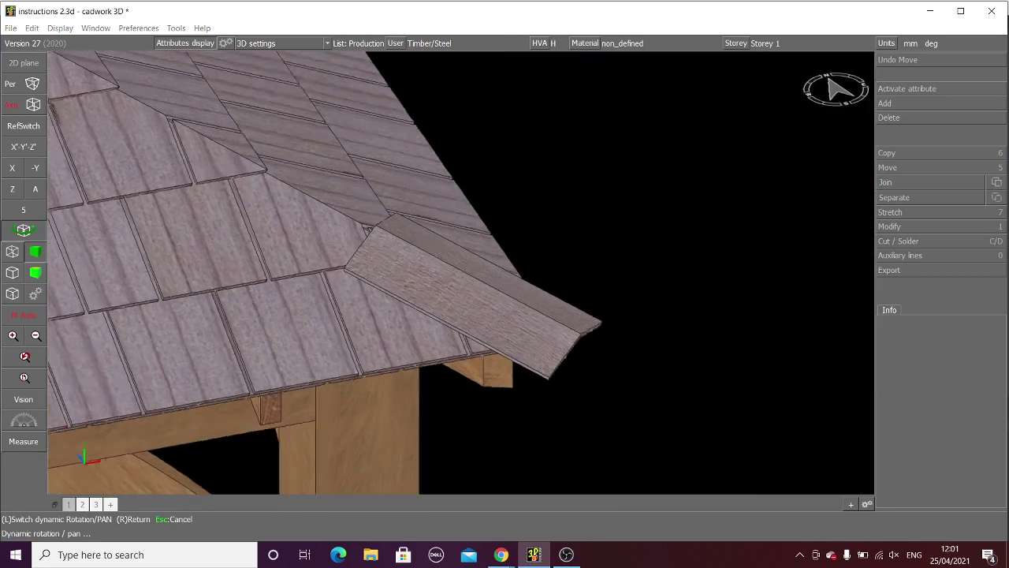
right_click(471, 275)
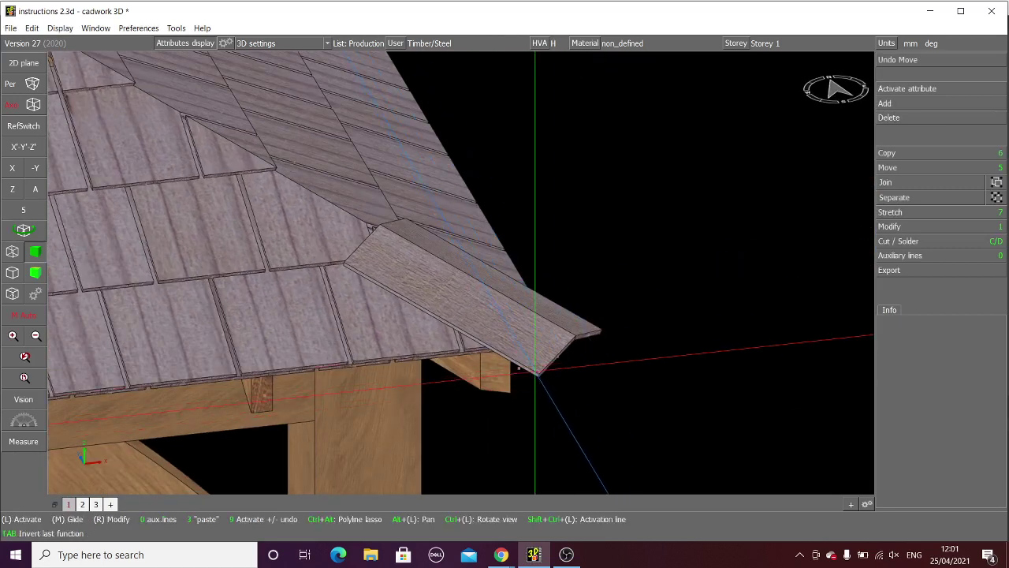
scroll(535, 370, "up", 2)
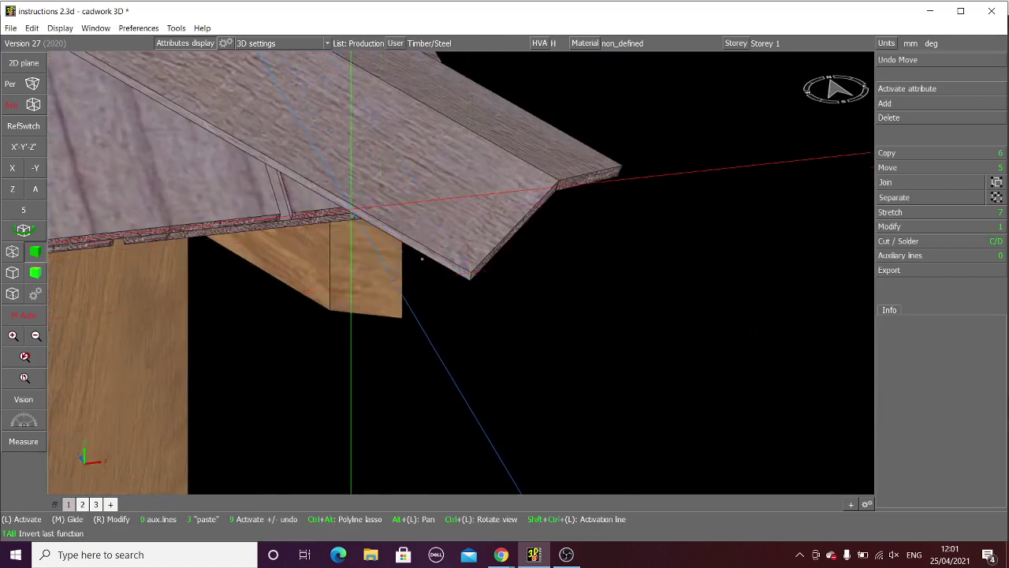
scroll(421, 259, "down", 2)
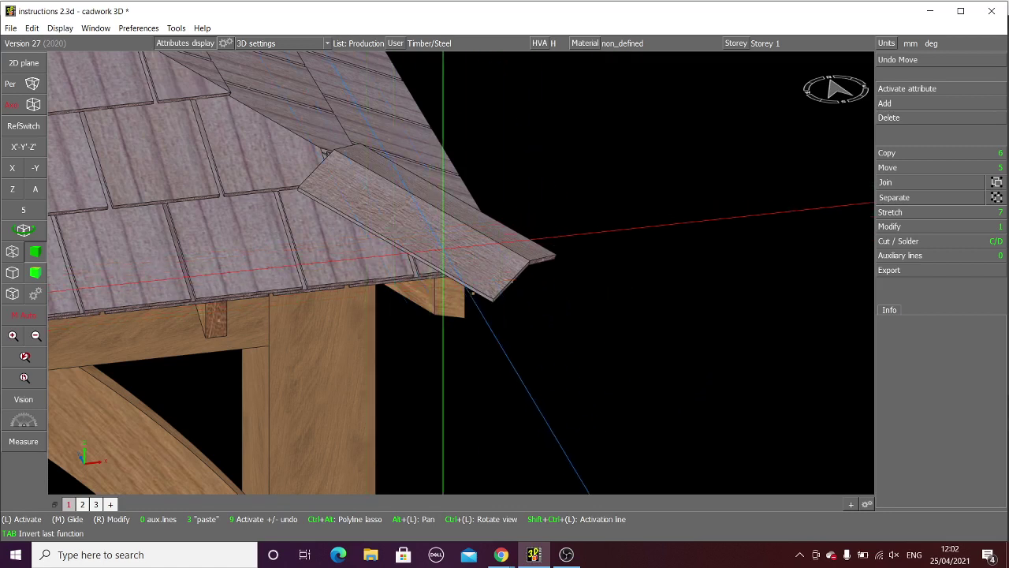
left_click(32, 230)
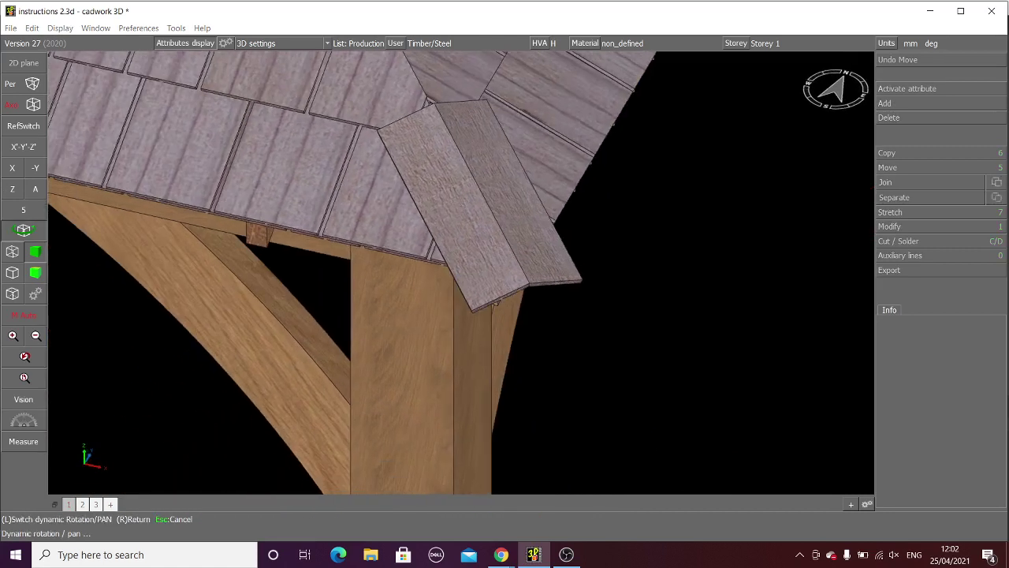
left_click(461, 272)
Step: Examine the row of hip tiles along the roof's front hip, both as a whole and close up at the eaves corner
scroll(461, 272, "down", 5)
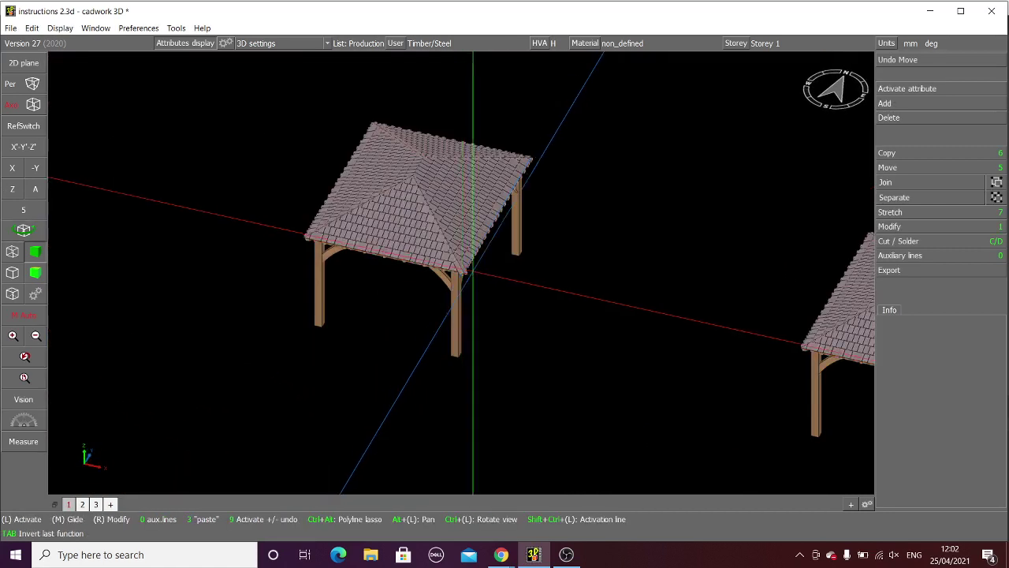
scroll(591, 304, "up", 5)
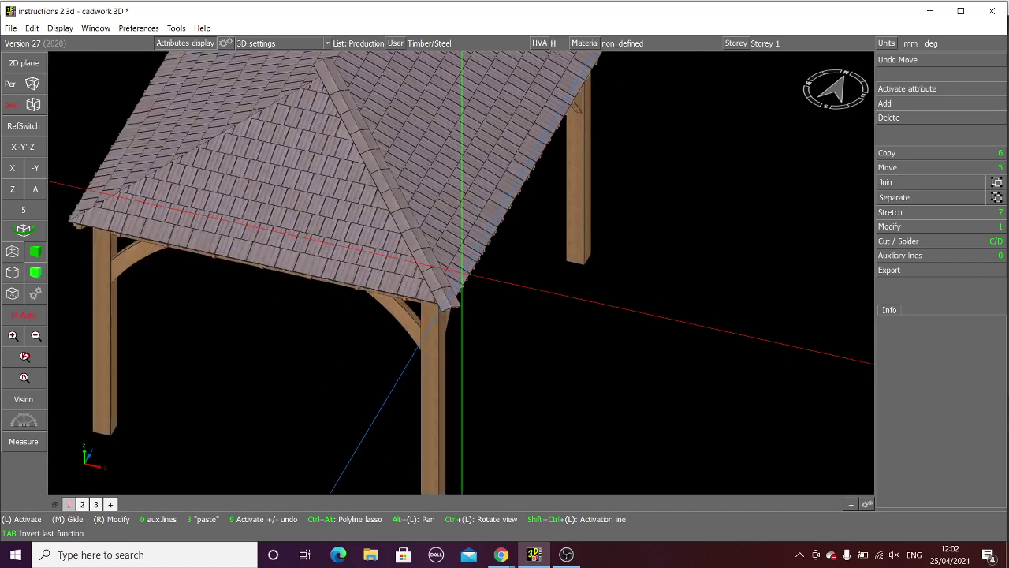
scroll(434, 245, "up", 5)
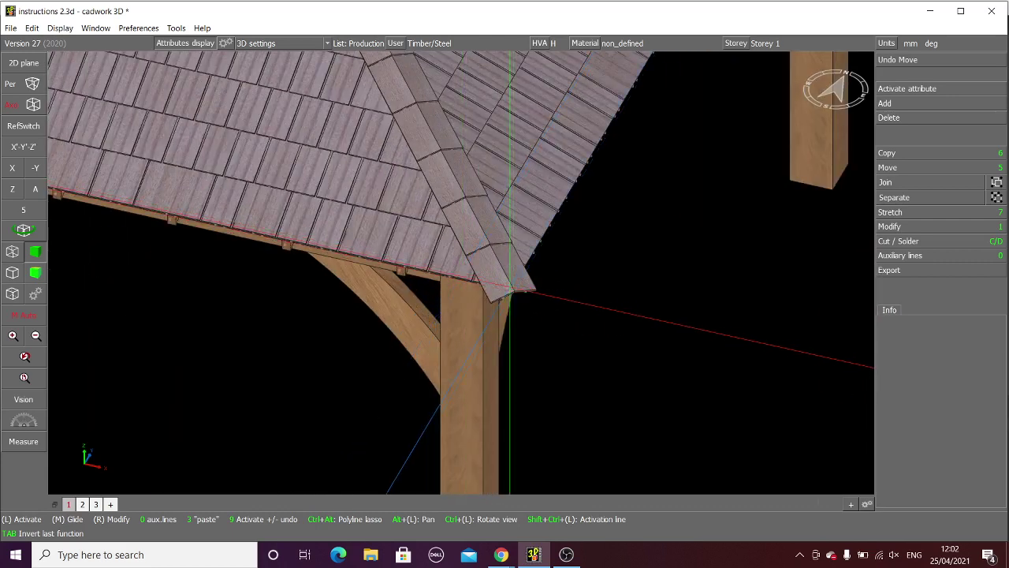
scroll(465, 275, "down", 3)
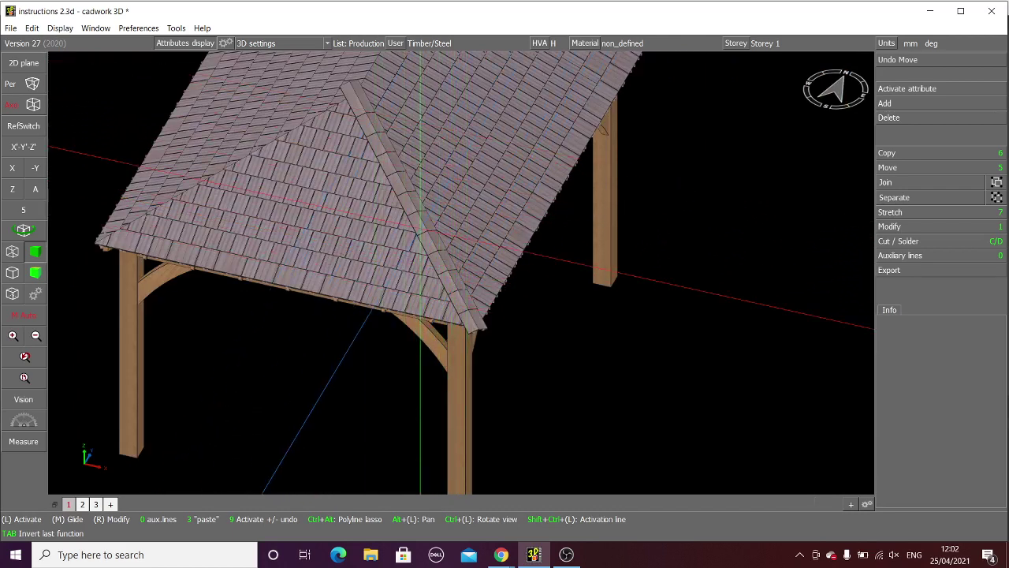
scroll(462, 275, "down", 3)
scroll(463, 275, "up", 3)
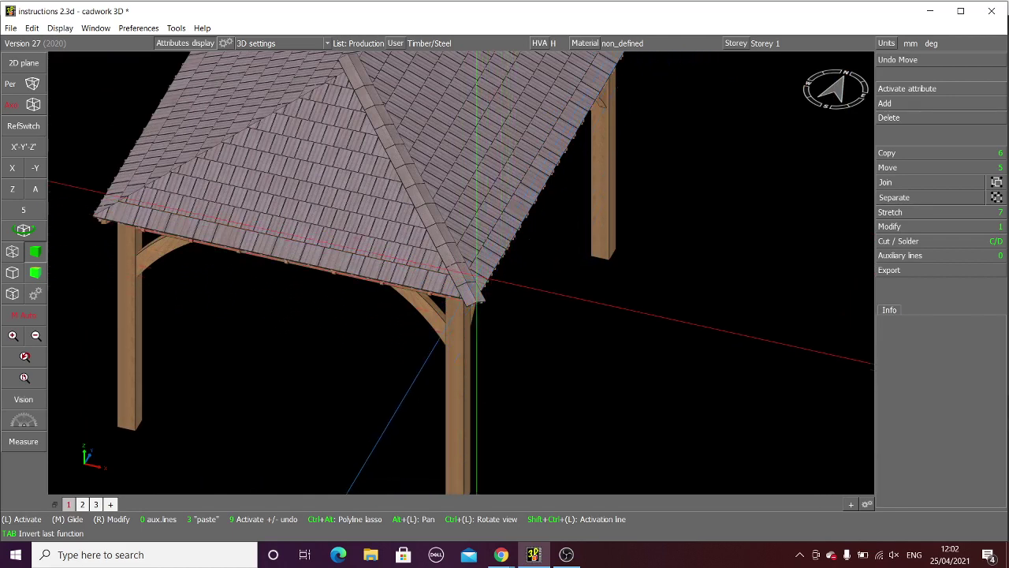
scroll(473, 268, "down", 2)
scroll(462, 274, "down", 2)
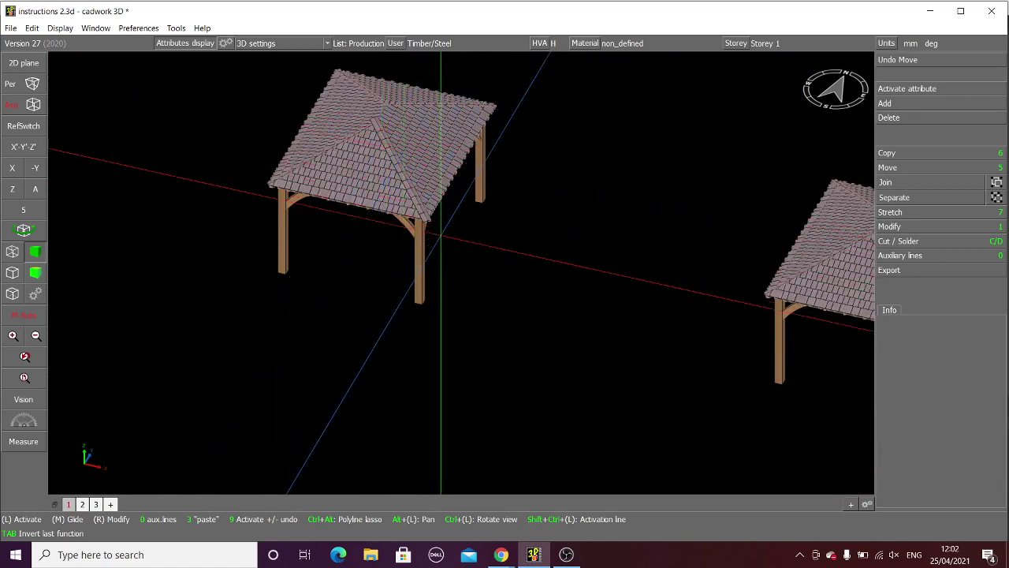
scroll(462, 272, "up", 4)
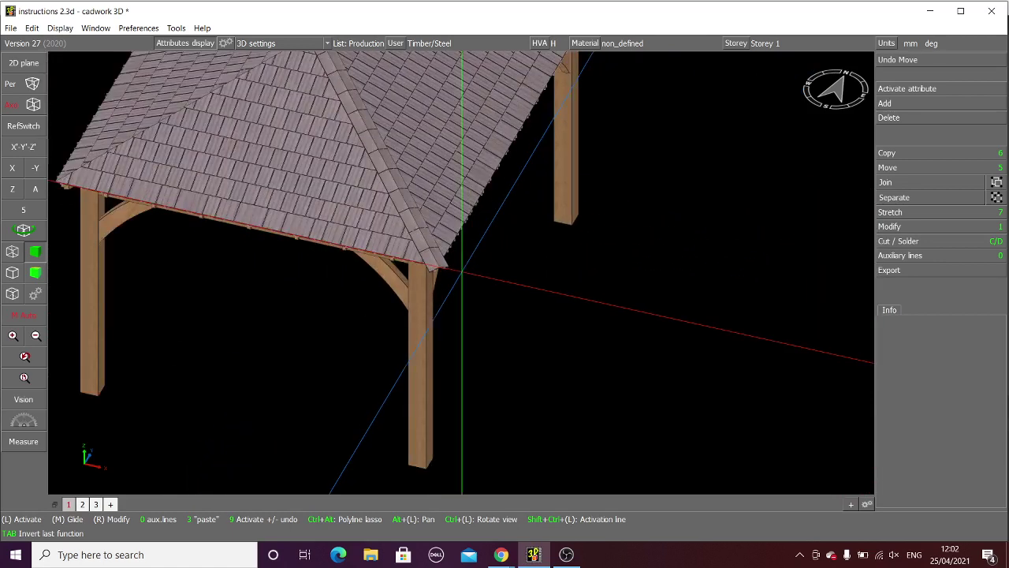
scroll(462, 272, "down", 2)
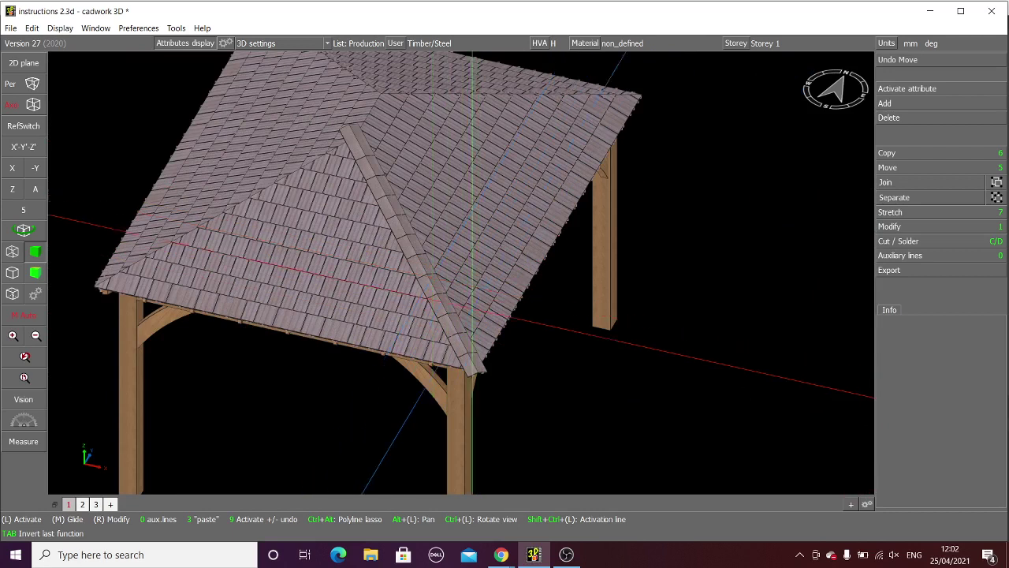
scroll(478, 313, "up", 5)
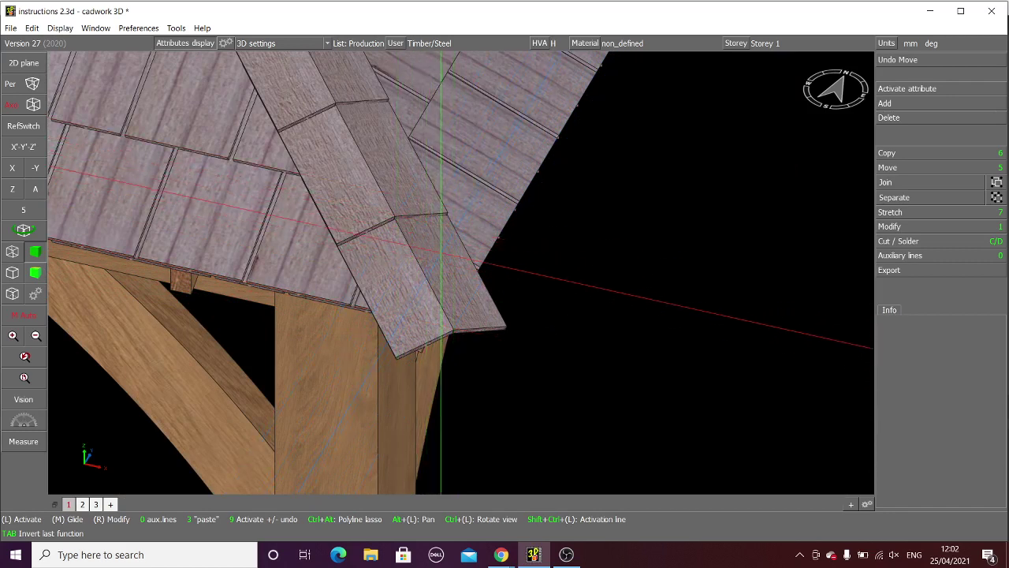
scroll(438, 264, "down", 2)
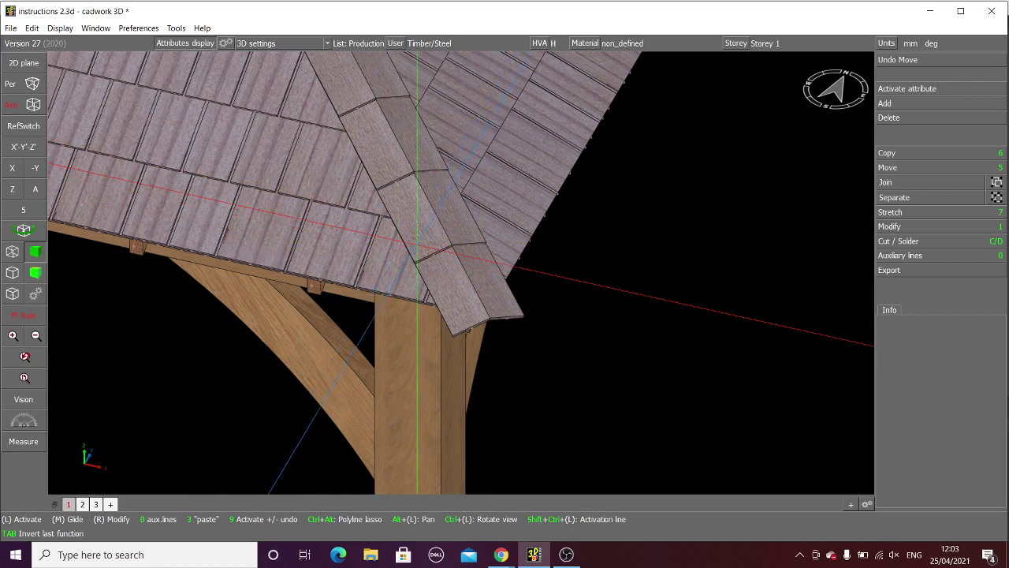
Step: Inspect the overlaps of the hip tiles and the upper end of their row near the roof's peak
scroll(412, 202, "down", 2)
left_click_drag(412, 202, 462, 273)
scroll(462, 273, "up", 4)
scroll(458, 266, "down", 4)
scroll(462, 275, "down", 3)
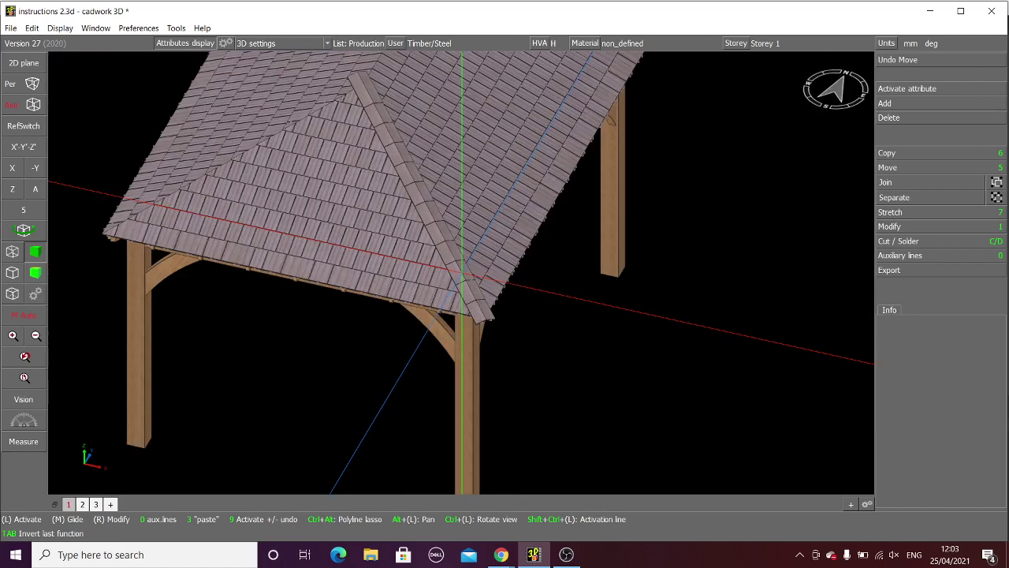
scroll(371, 86, "up", 4)
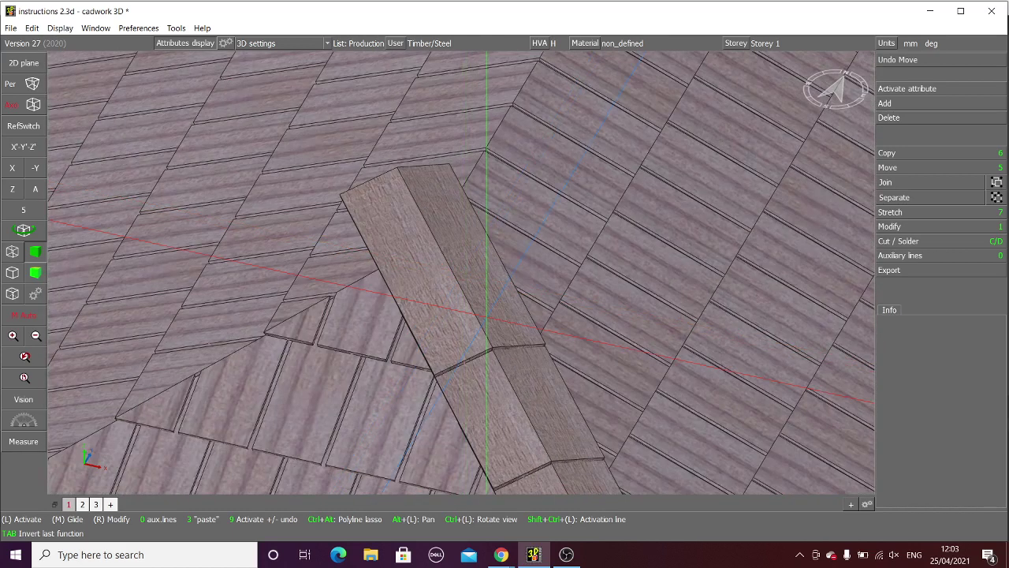
scroll(487, 316, "down", 4)
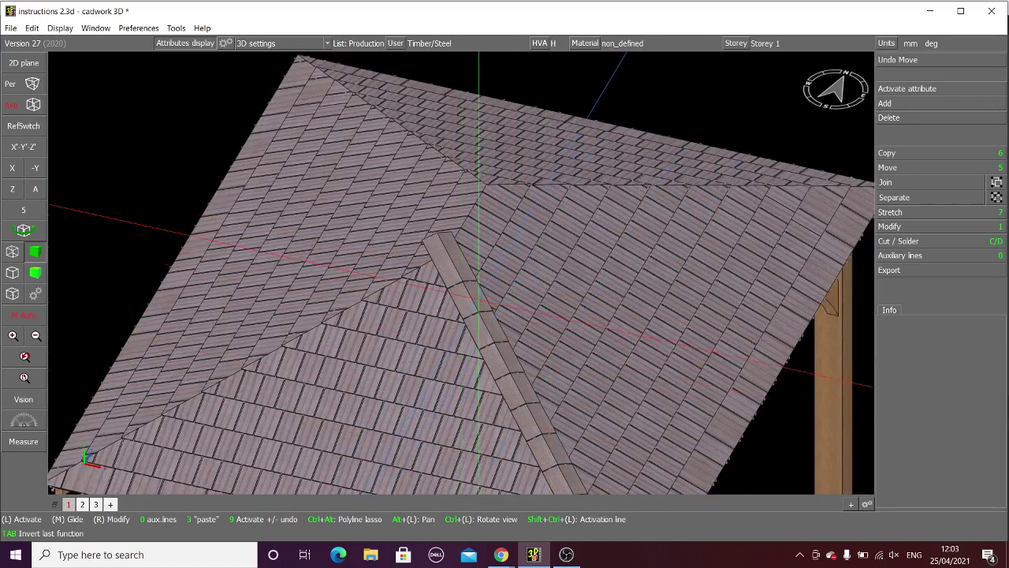
scroll(474, 306, "up", 3)
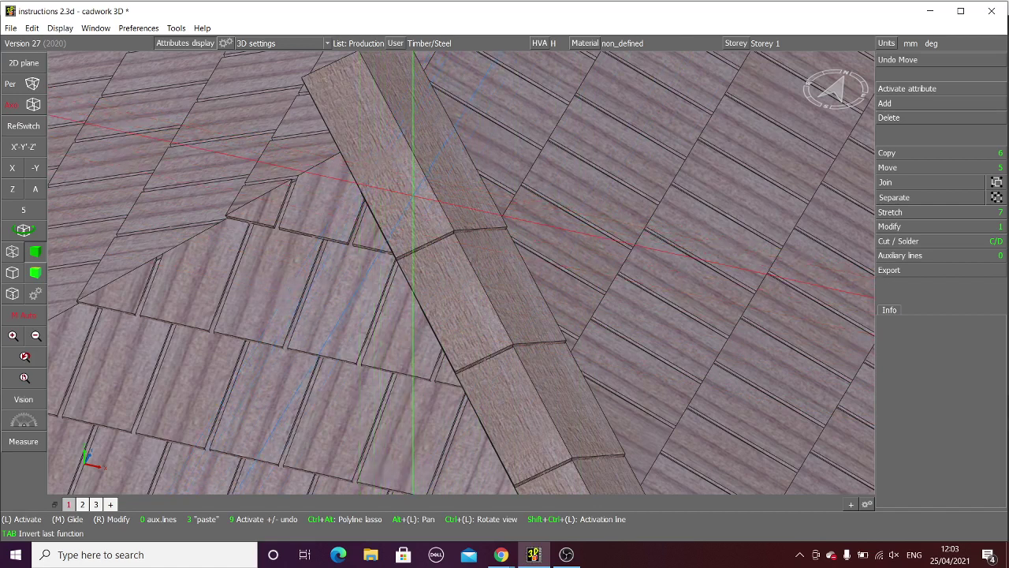
Step: Examine the hip tile row on the whole gazebo roof and then the angled cut at its upper end
scroll(412, 197, "down", 6)
scroll(503, 258, "up", 3)
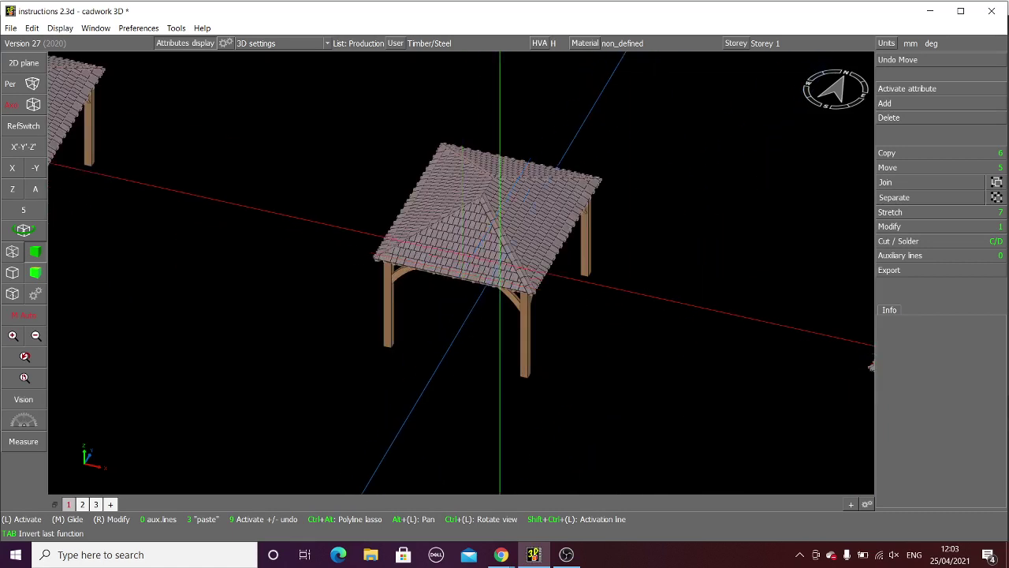
scroll(503, 261, "up", 3)
scroll(462, 272, "up", 2)
scroll(462, 271, "down", 4)
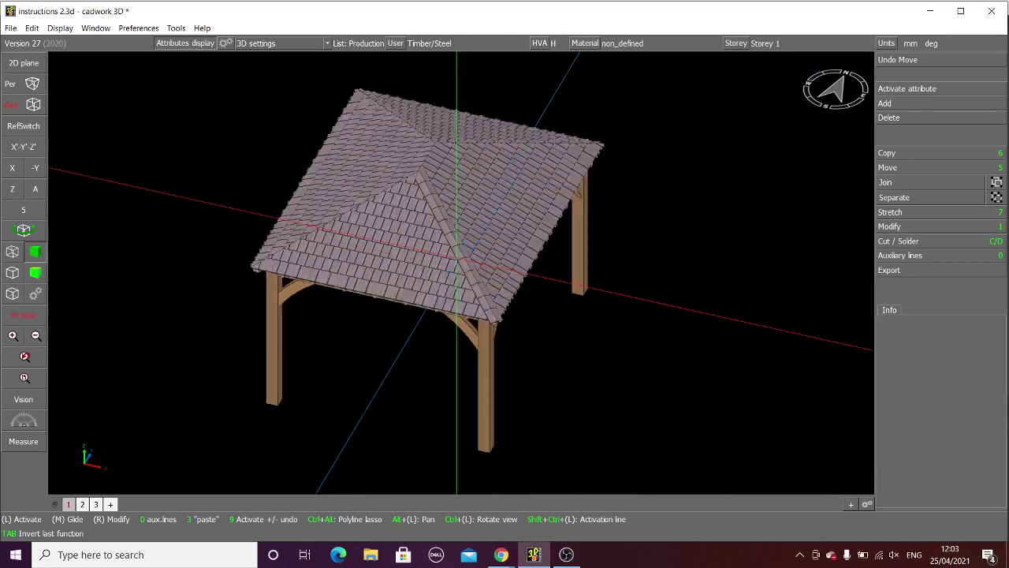
scroll(462, 273, "up", 5)
scroll(462, 272, "up", 2)
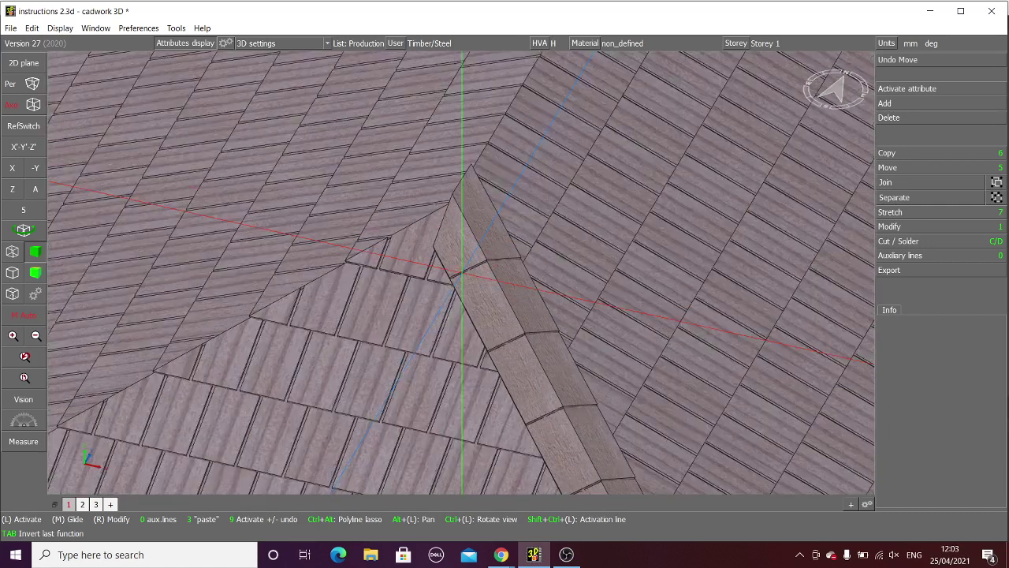
left_click(24, 230)
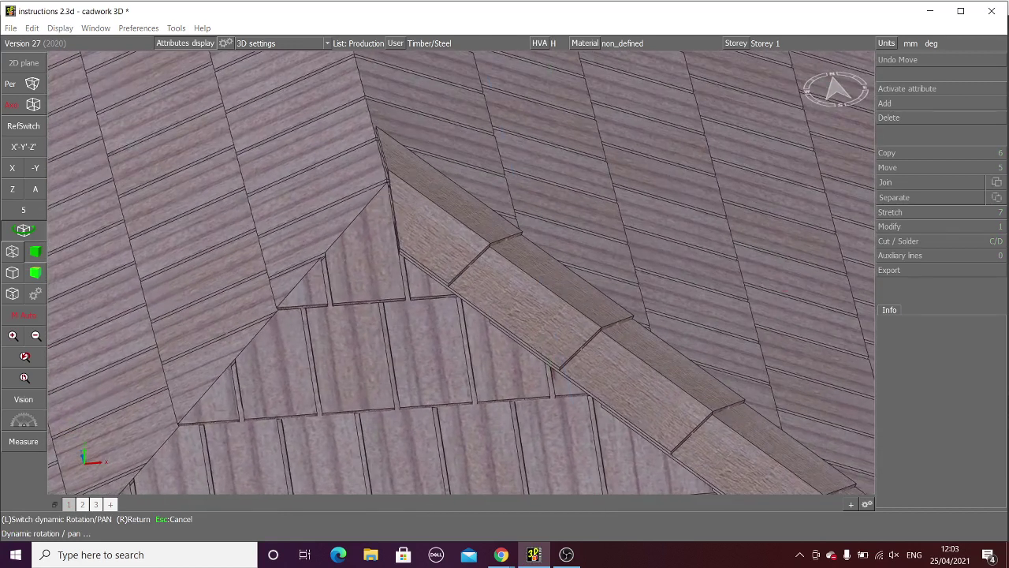
right_click(562, 341)
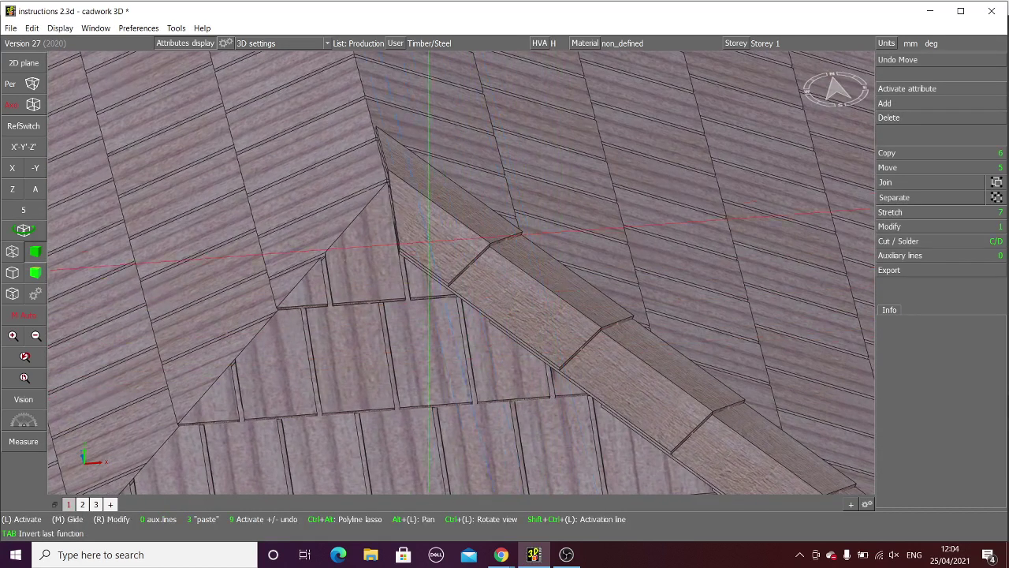
scroll(409, 224, "up", 2)
Step: Select the row of hip tiles and examine how its top pair meets the front end of the ridge
left_click(505, 318)
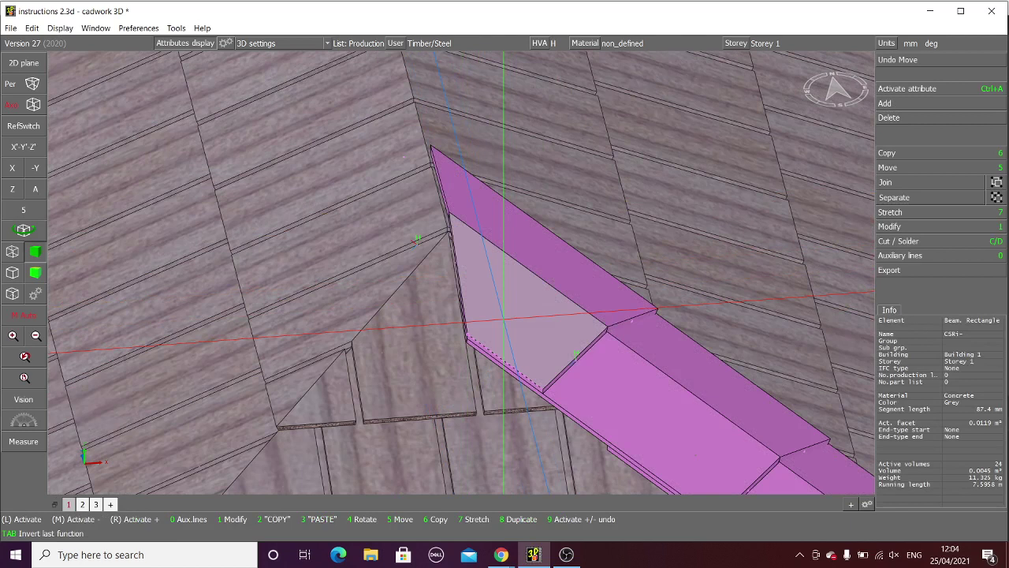
scroll(416, 237, "down", 2)
scroll(487, 277, "up", 2)
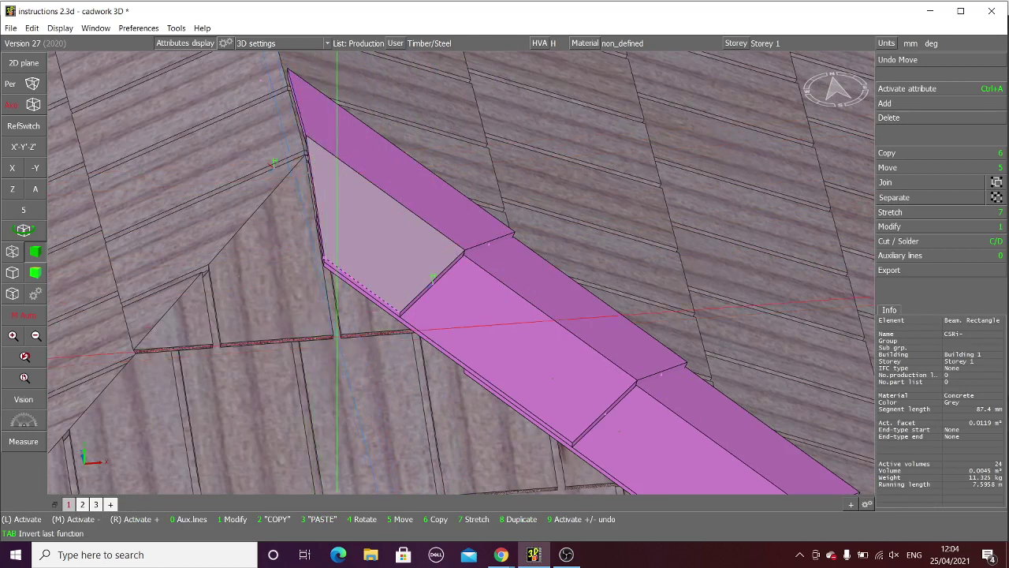
scroll(462, 271, "down", 3)
scroll(465, 268, "down", 4)
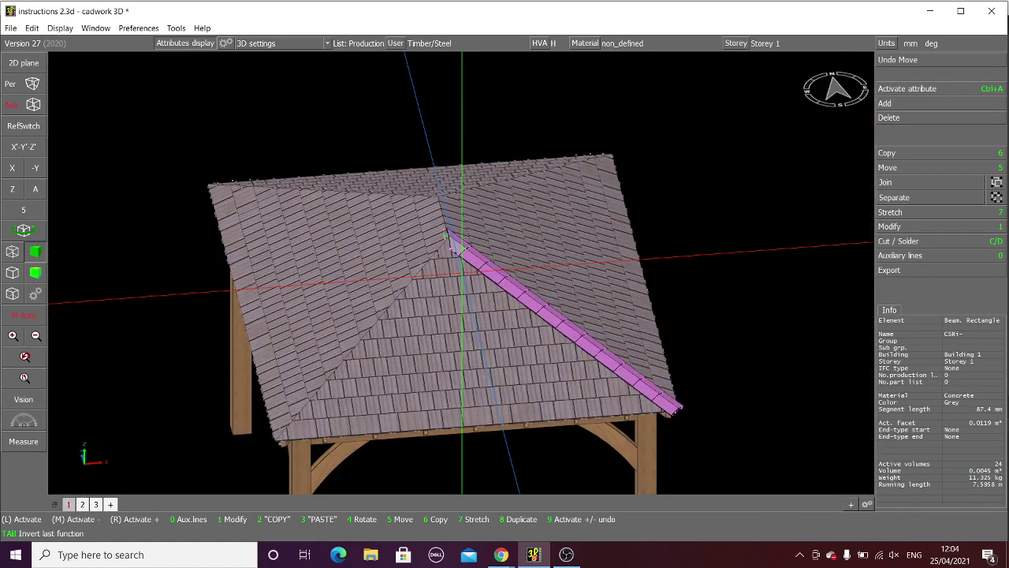
scroll(473, 260, "up", 5)
scroll(437, 197, "down", 2)
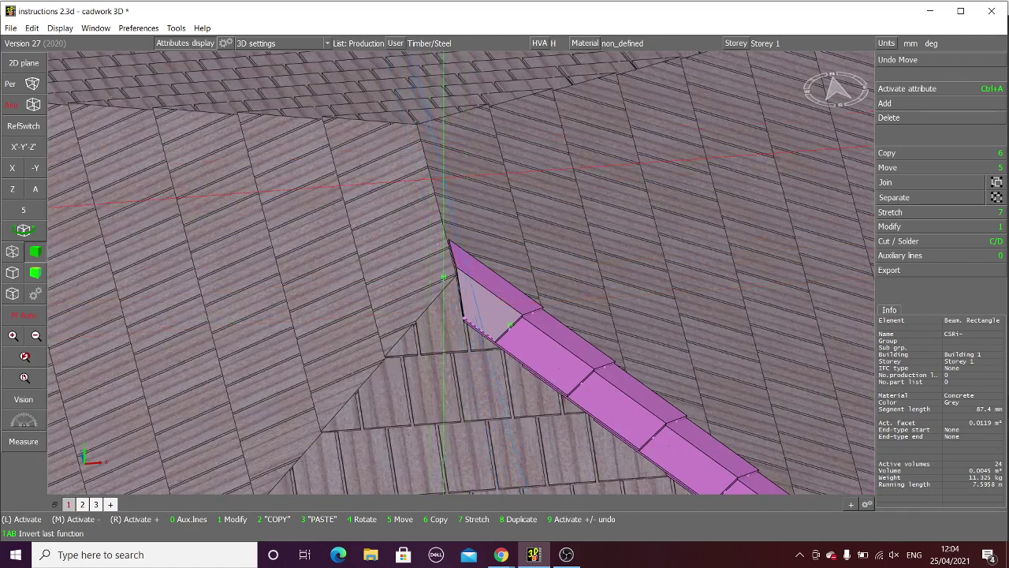
scroll(467, 255, "up", 3)
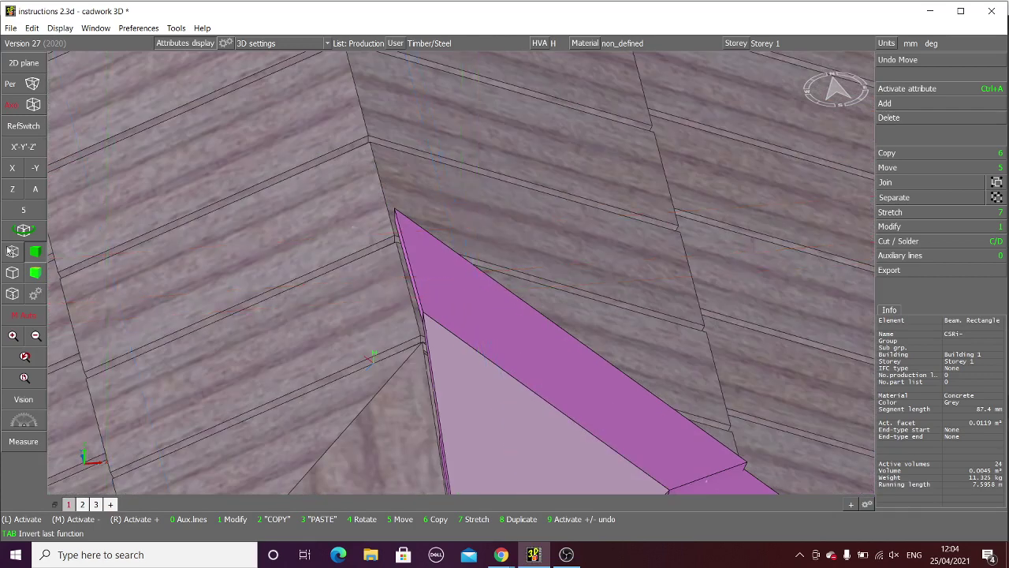
Step: Check the selected hip tiles' angled top cut from the rear side and the front, against the ridge line
middle_click(462, 276)
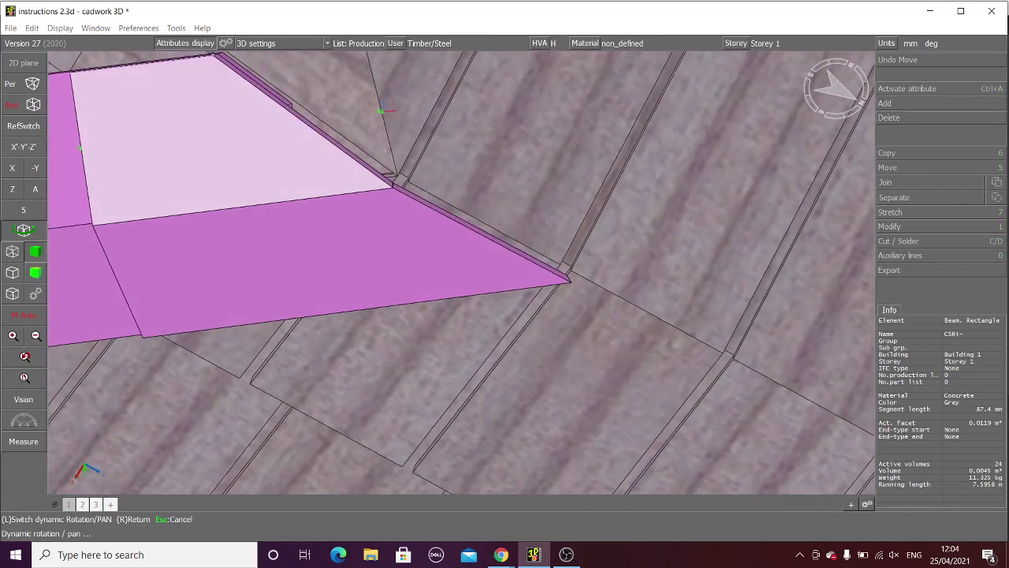
right_click(418, 172)
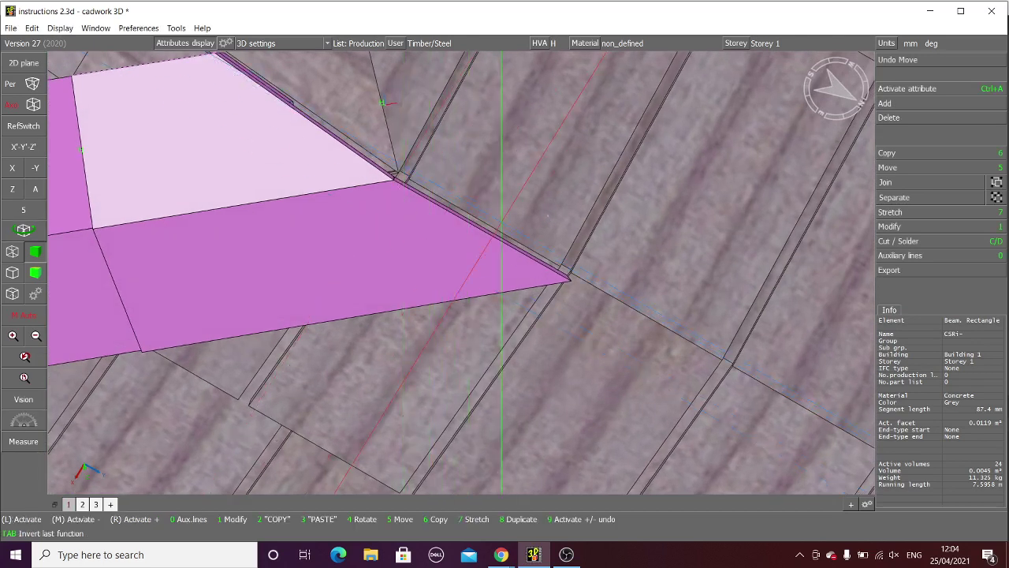
scroll(382, 103, "down", 3)
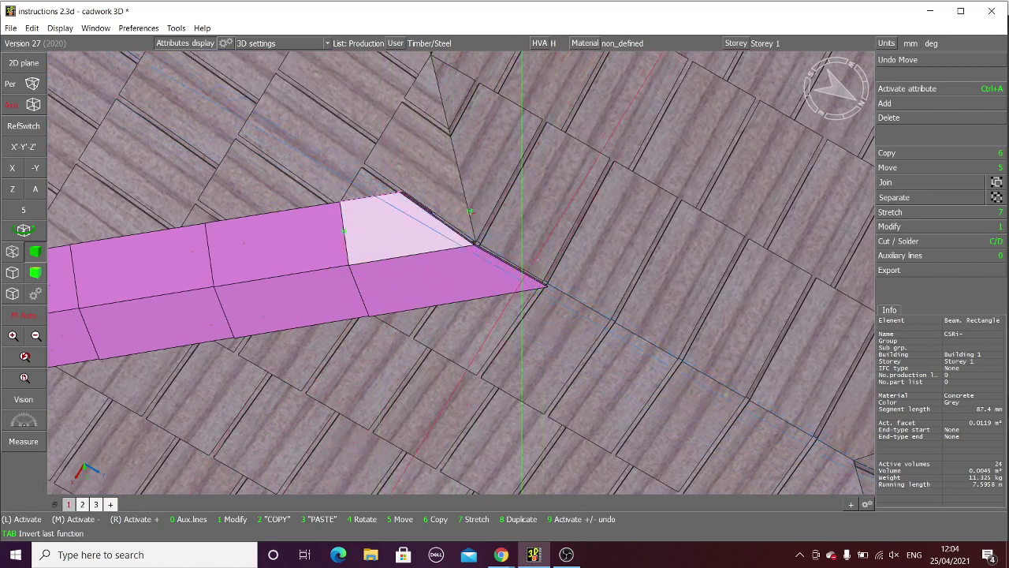
left_click(23, 230)
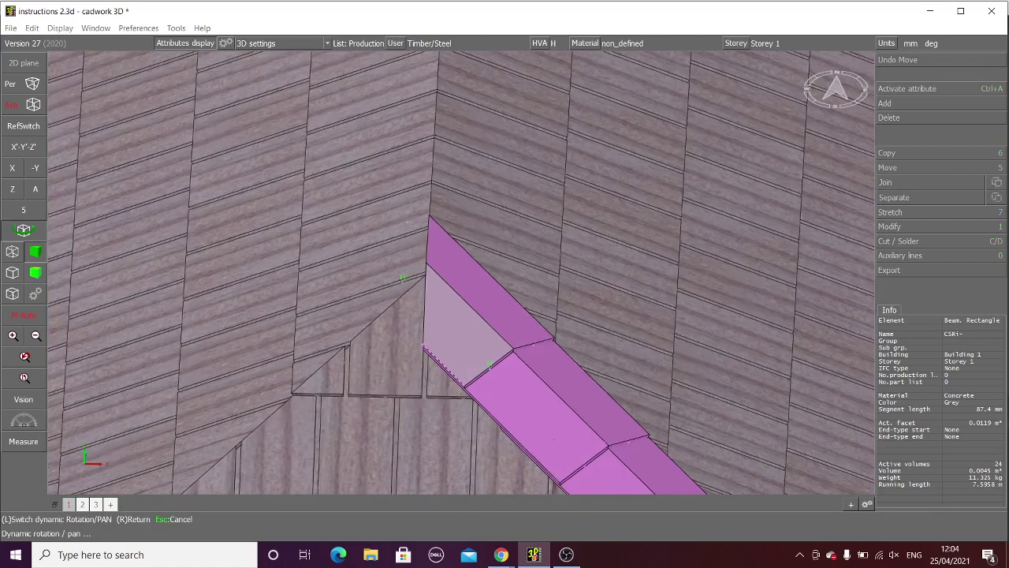
right_click(459, 276)
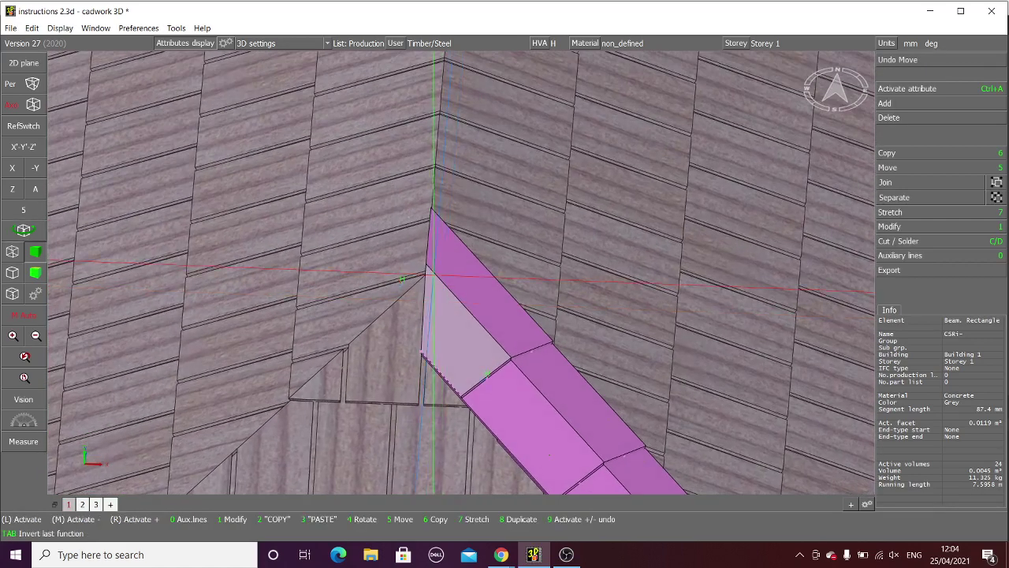
scroll(433, 213, "down", 2)
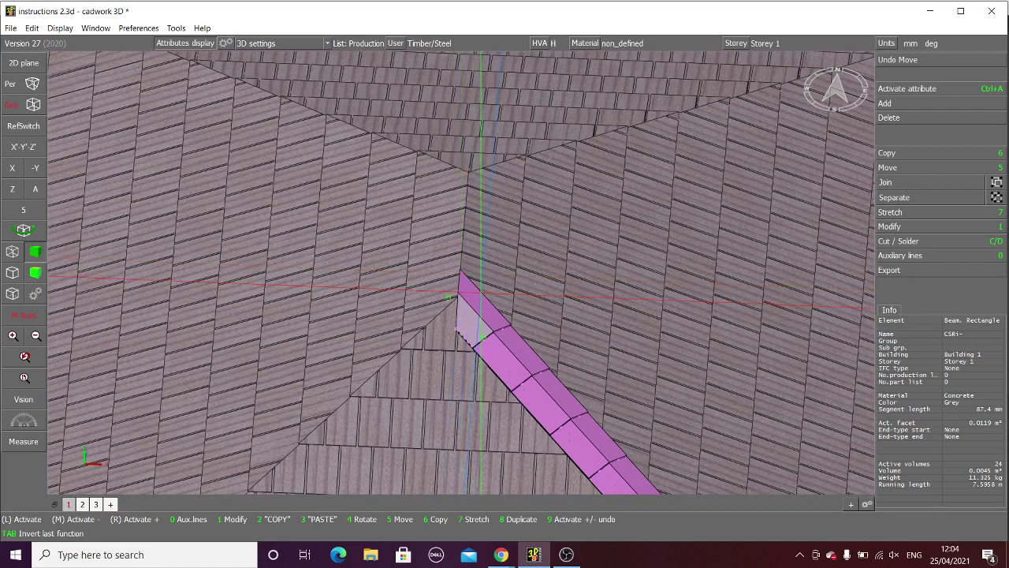
scroll(447, 297, "up", 2)
scroll(462, 276, "down", 2)
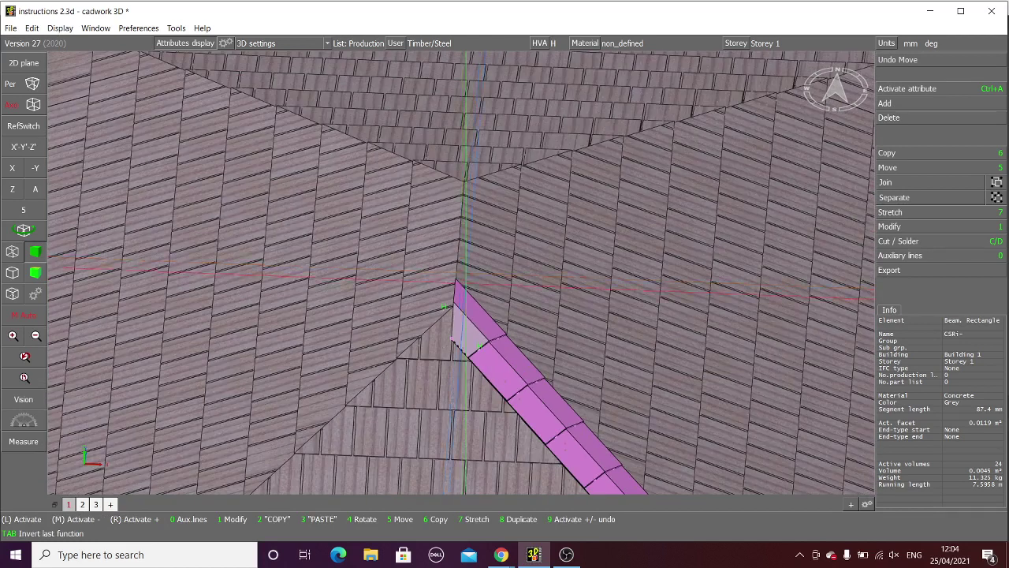
scroll(473, 320, "down", 3)
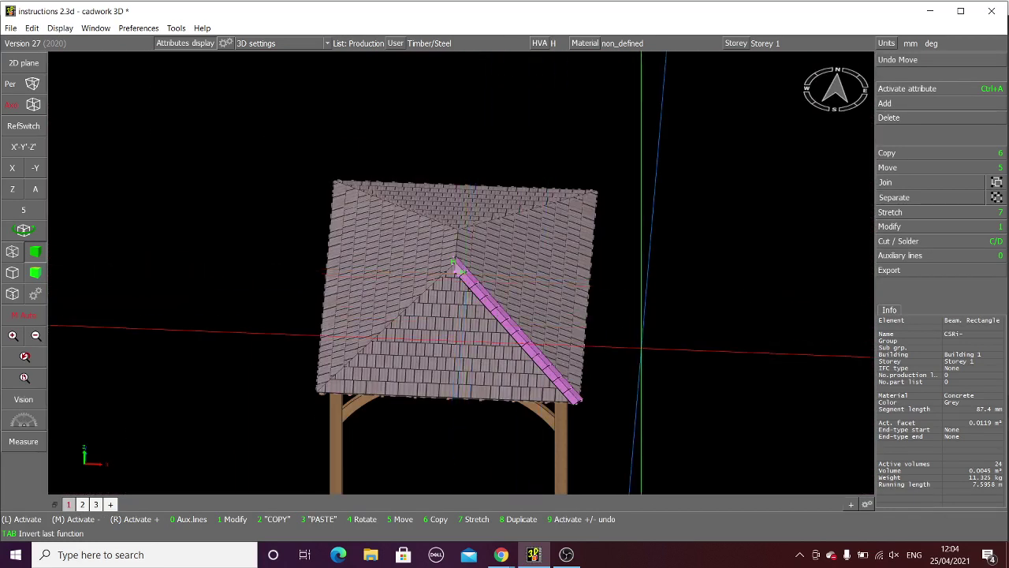
Step: Deselect the hip tiles and examine the gazebo with all four hips tiled, including the hip junctions at the ridge ends
left_click(641, 345)
scroll(641, 345, "down", 2)
scroll(461, 273, "up", 6)
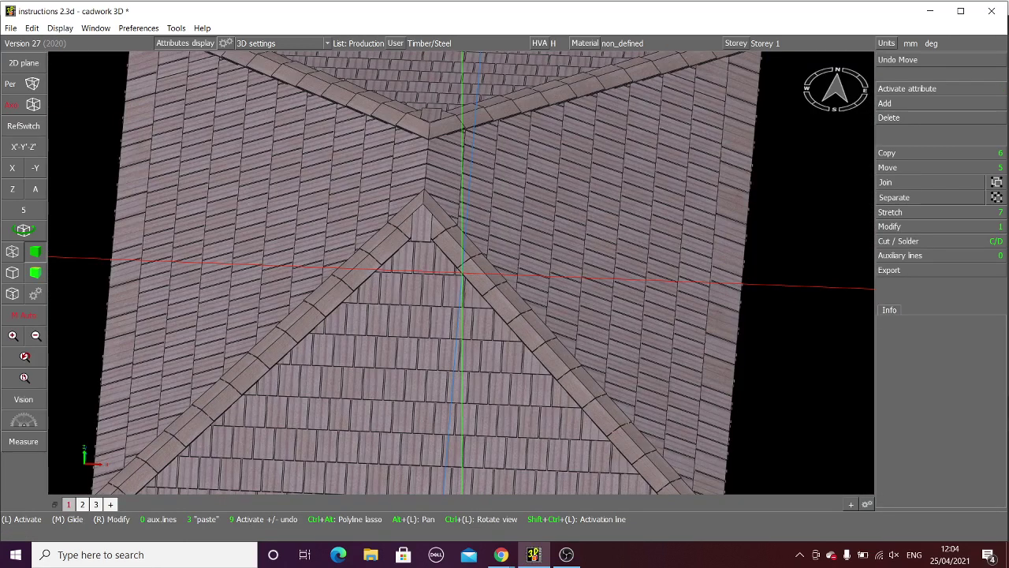
scroll(423, 230, "down", 3)
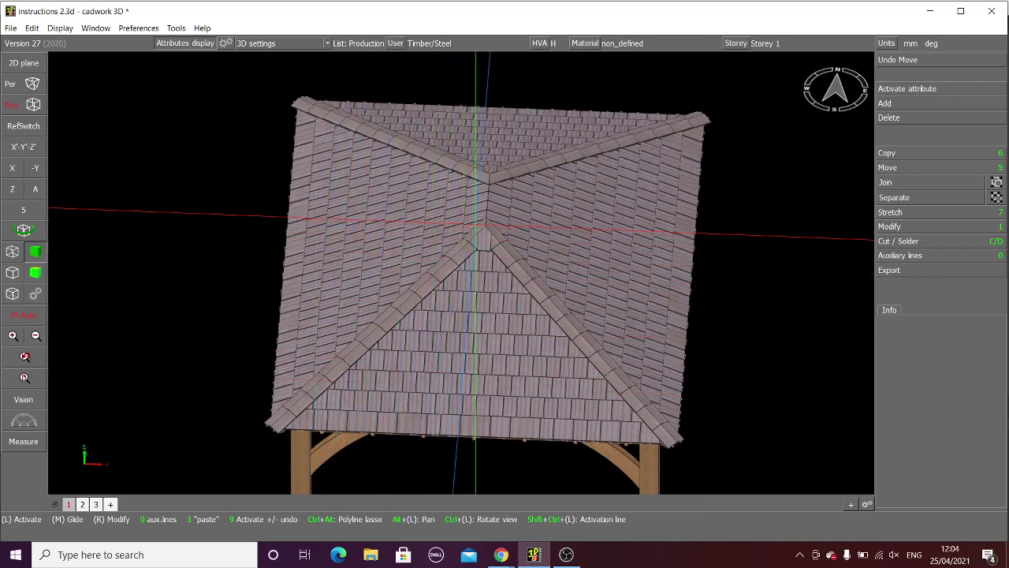
scroll(520, 254, "up", 3)
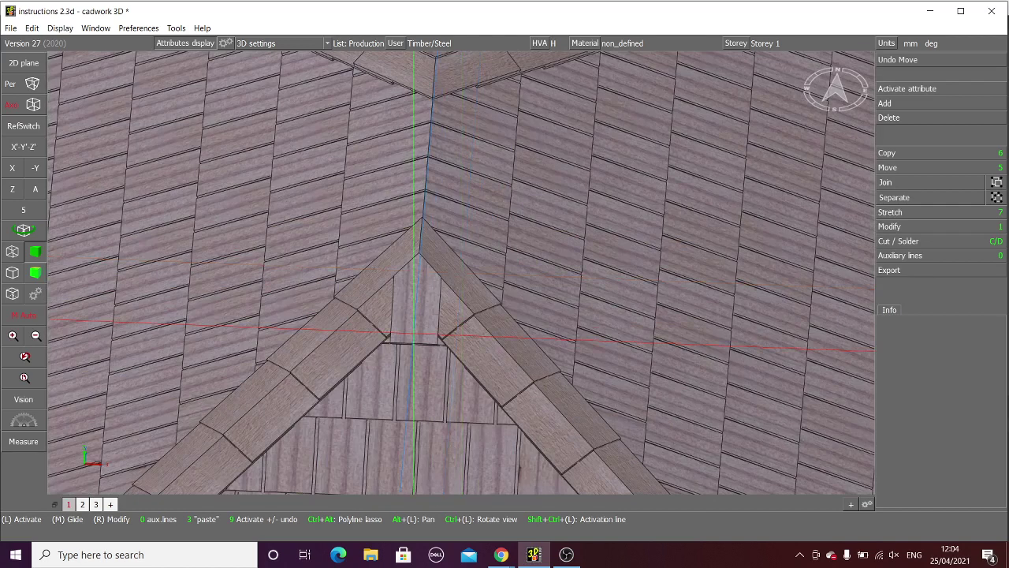
Step: Remove the topmost slope tile between the two front hips and inspect the mitred hip tile joint beneath it
left_click(414, 334)
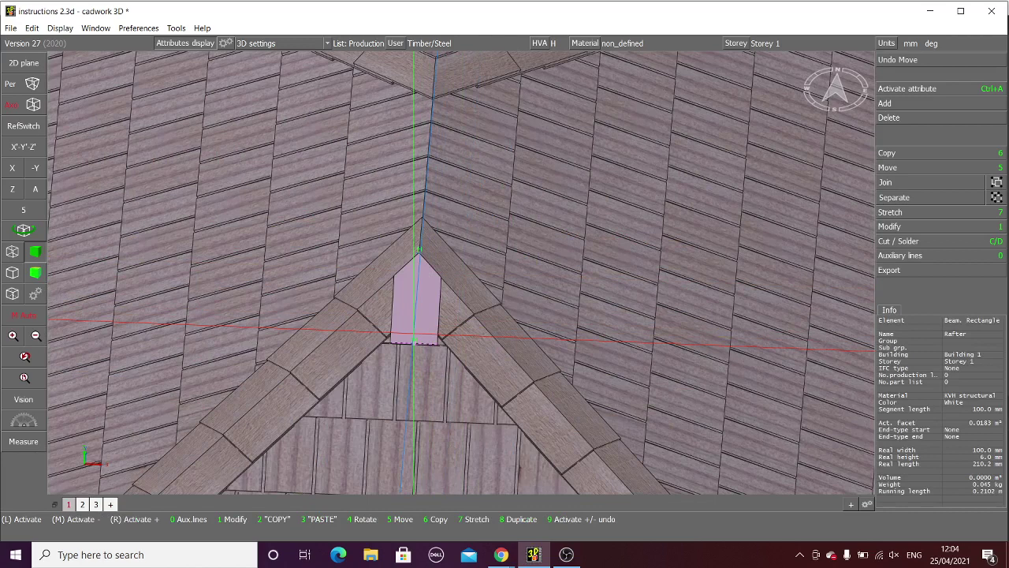
key("Delete")
scroll(414, 315, "down", 4)
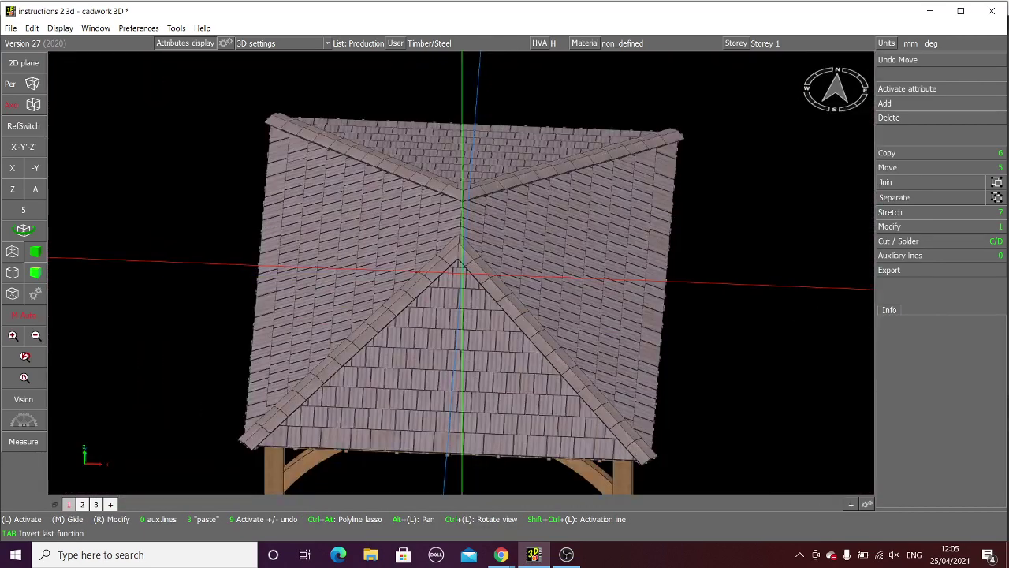
left_click(21, 232)
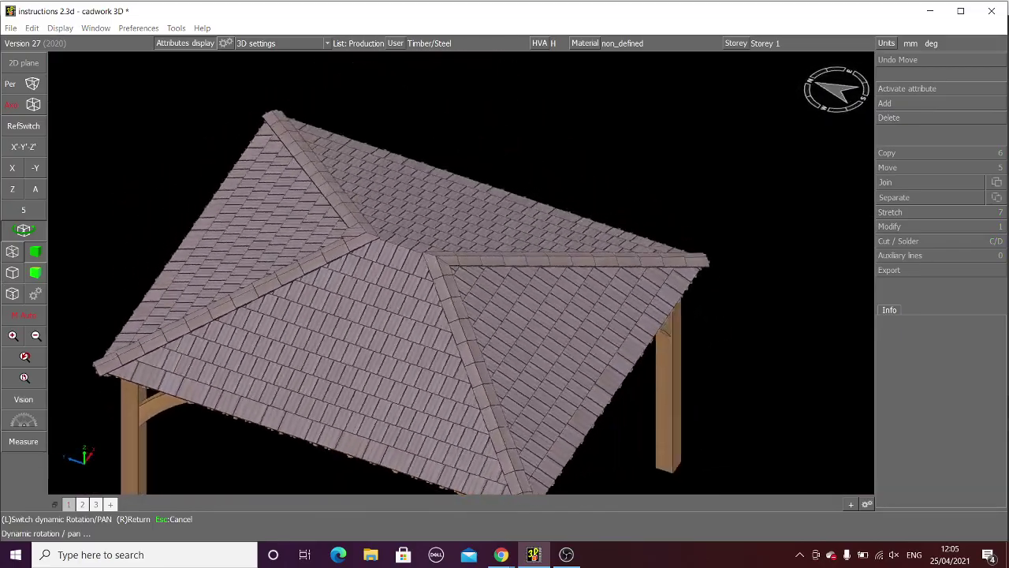
right_click(465, 263)
scroll(465, 268, "up", 5)
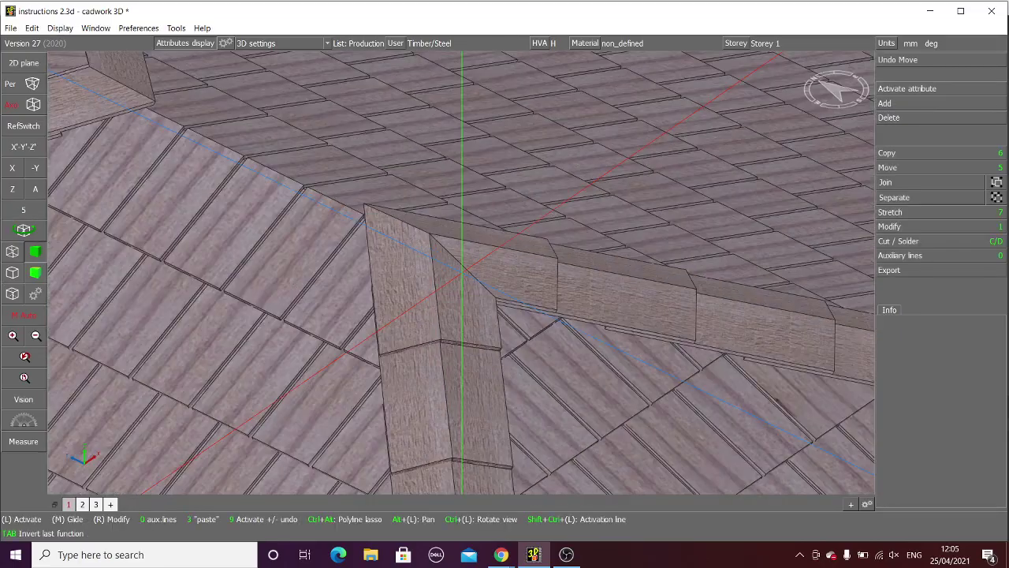
scroll(465, 270, "down", 4)
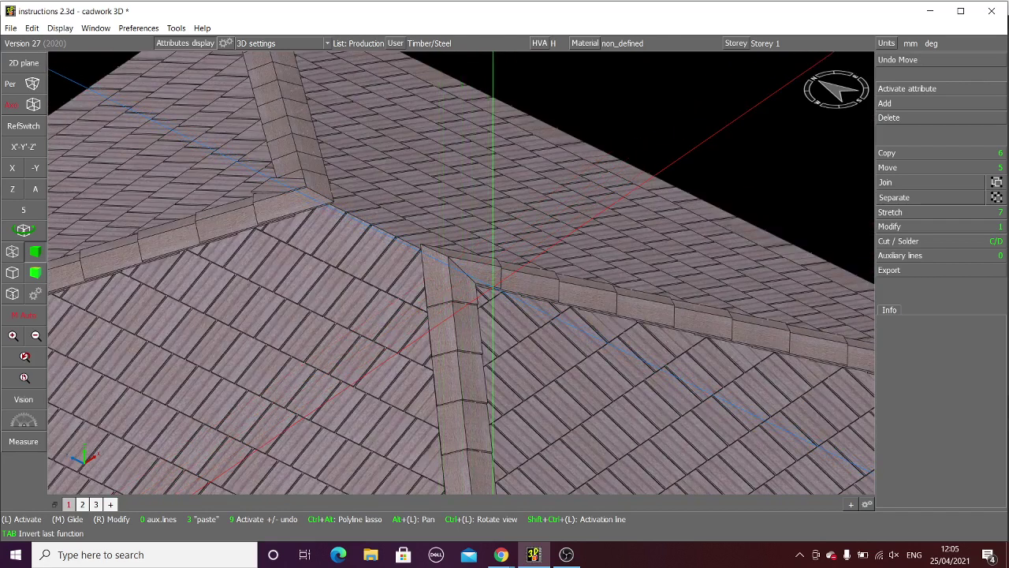
Step: Examine from both sides how the topmost slope tile covers the joint of the two front hip tile rows
scroll(494, 287, "up", 3)
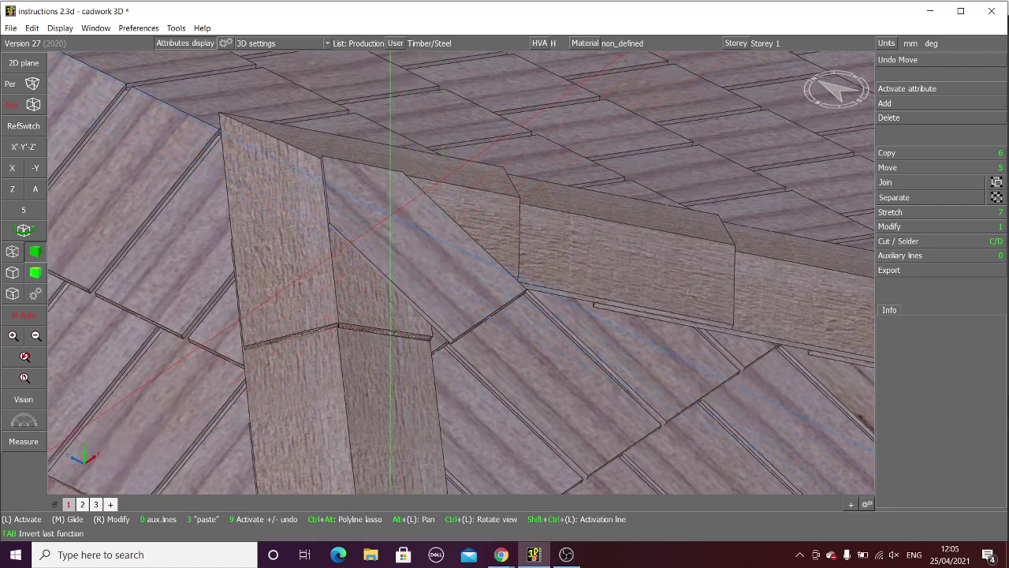
scroll(171, 260, "down", 3)
left_click(34, 231)
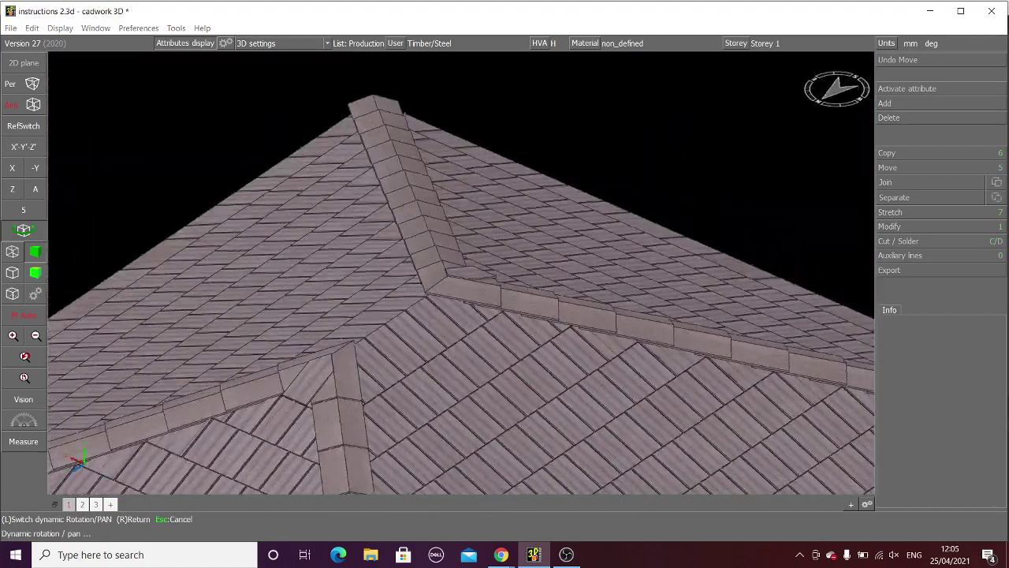
left_click(438, 314)
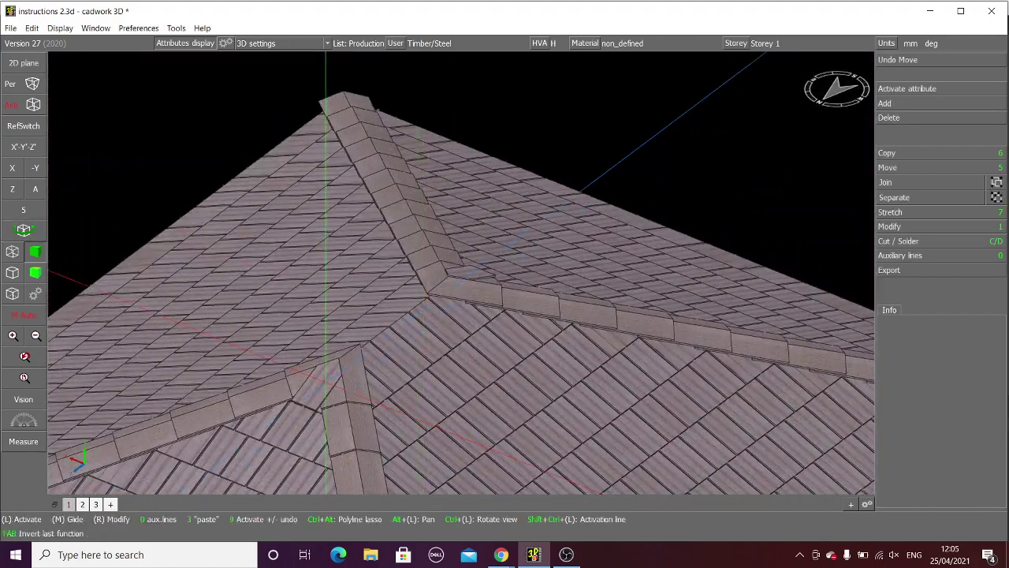
Step: Remove the covering tile at the front hip junction again and check the mitred joint close up
scroll(439, 303, "up", 5)
left_click(455, 270)
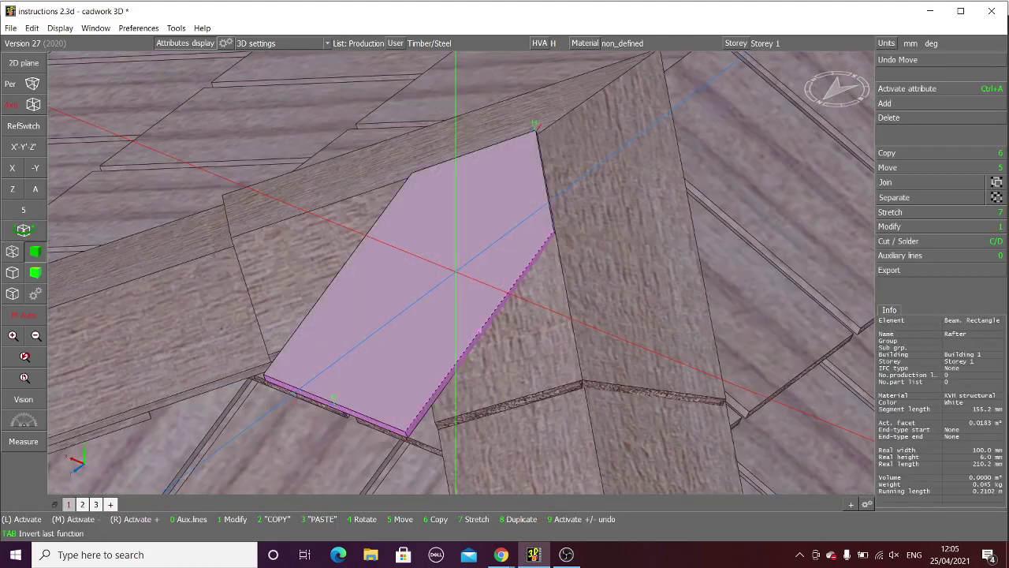
key("Delete")
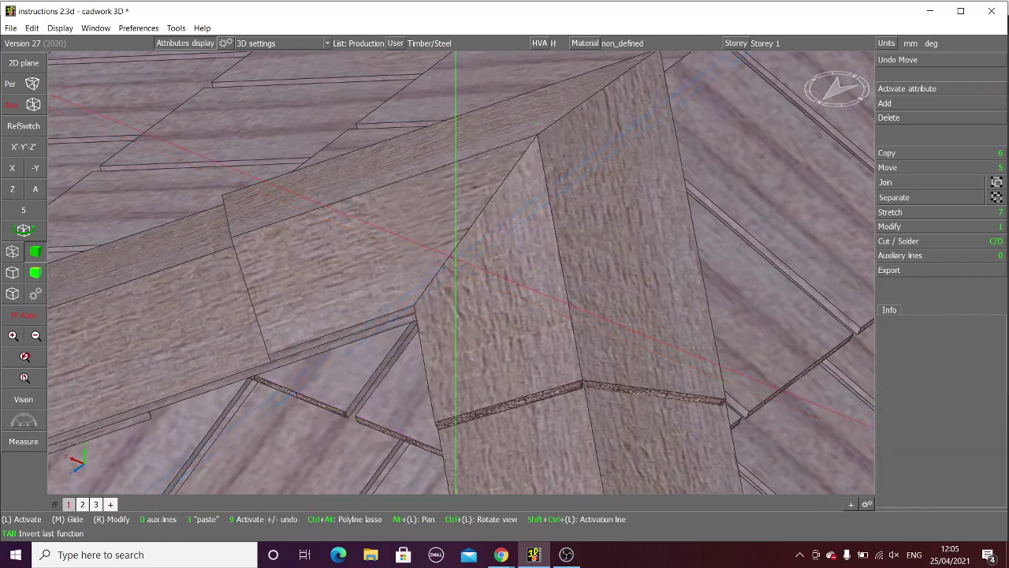
scroll(455, 245, "up", 2)
scroll(462, 252, "down", 3)
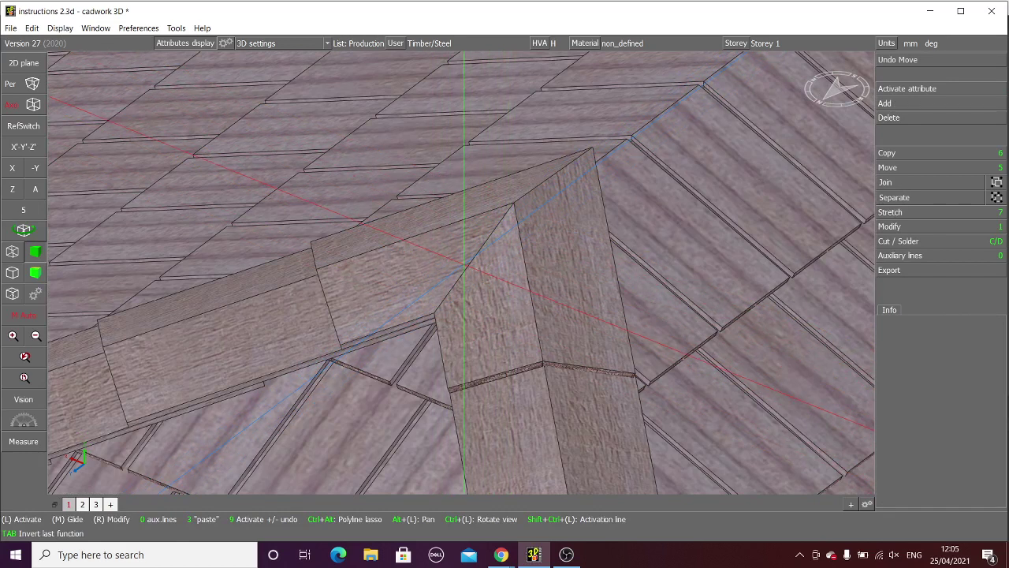
Step: View the covering tile at the hip junction and the ridge line from the front of the roof
scroll(465, 266, "down", 5)
scroll(461, 272, "up", 3)
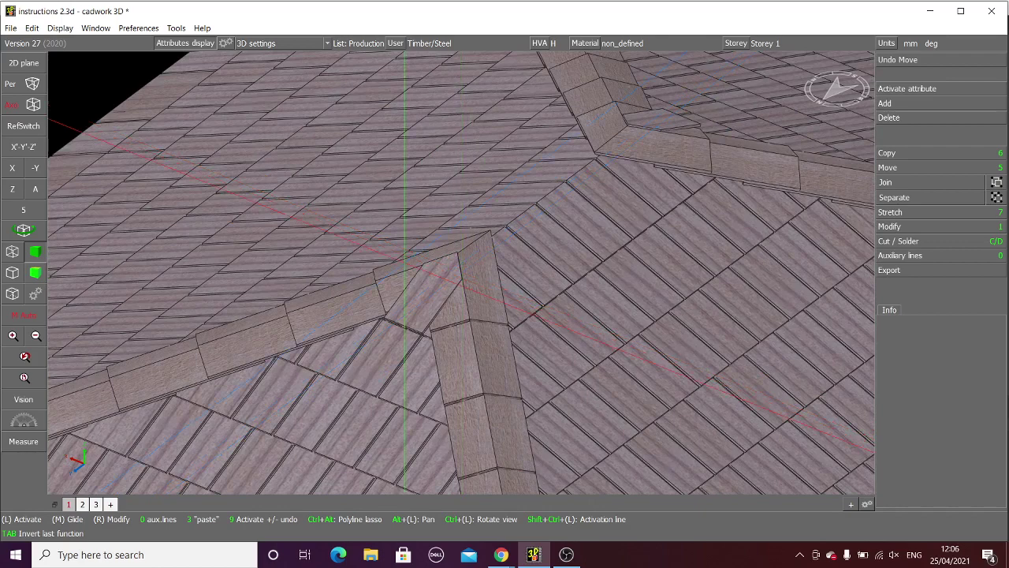
left_click(33, 234)
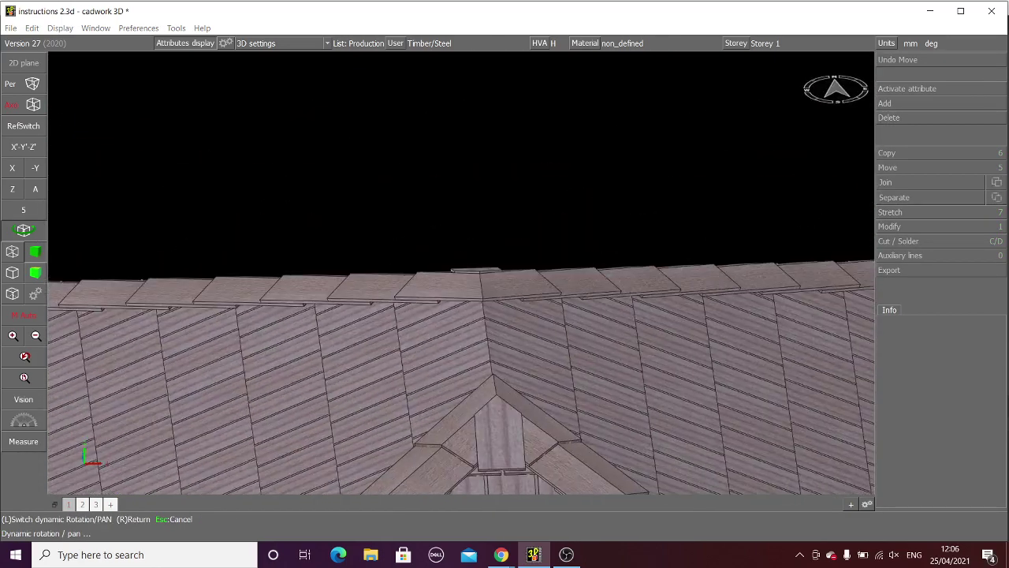
right_click(462, 272)
scroll(462, 273, "down", 7)
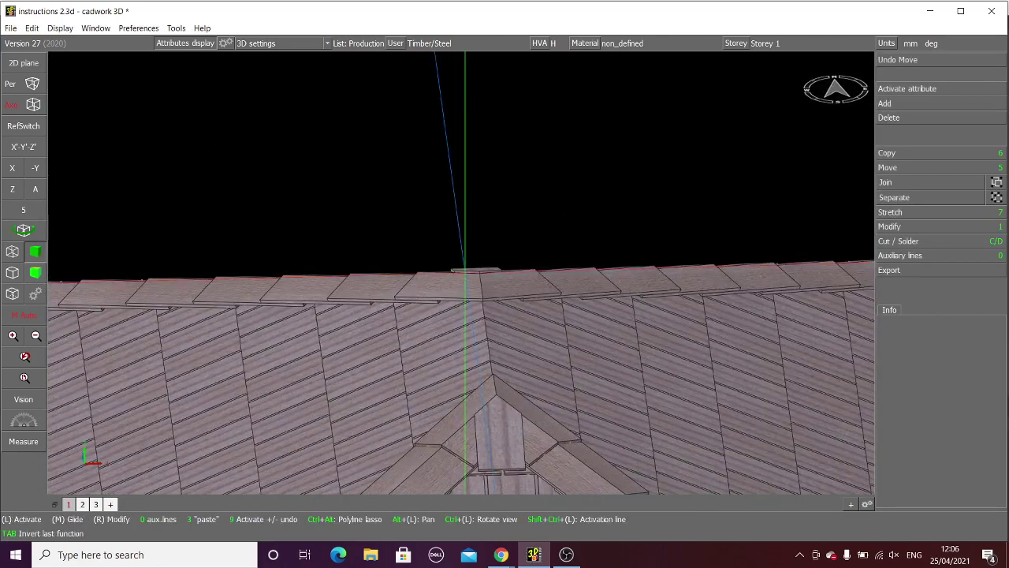
Step: Go to the gazebo with a ridge tile at each ridge end and inspect both ridge tiles from a raised corner view
scroll(461, 284, "up", 6)
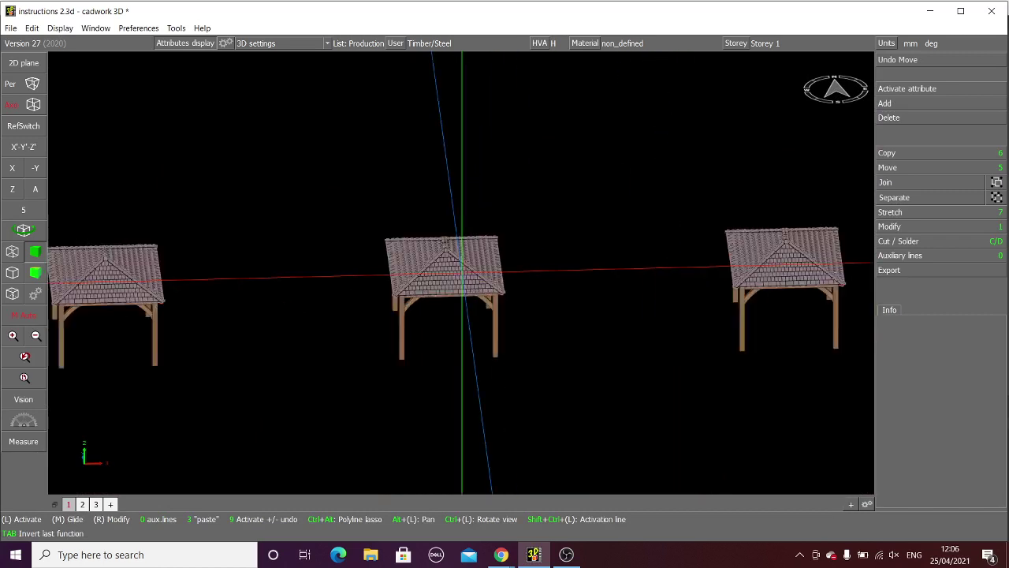
left_click(24, 229)
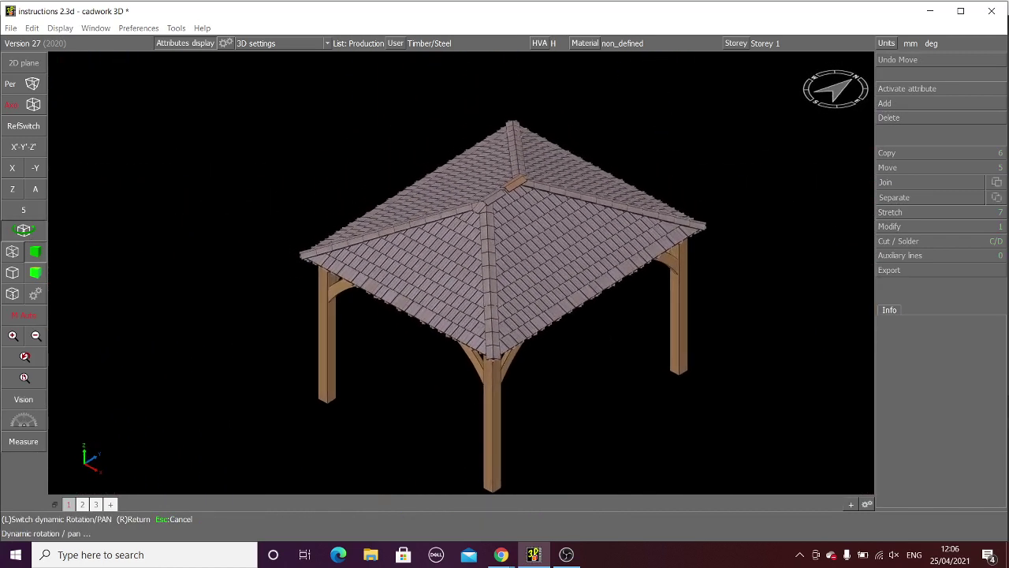
right_click(527, 265)
scroll(487, 210, "up", 6)
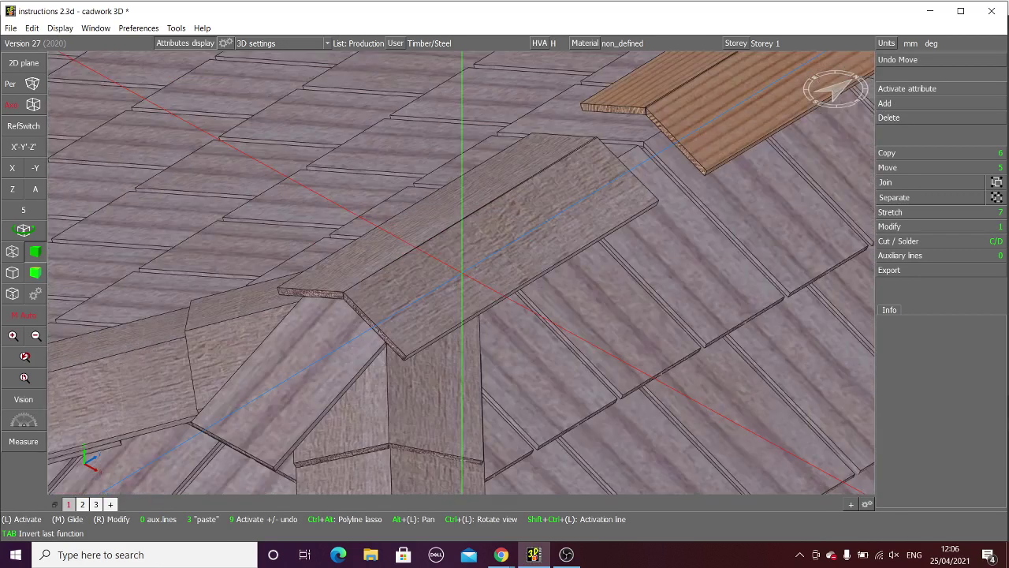
scroll(462, 272, "down", 5)
scroll(462, 268, "up", 3)
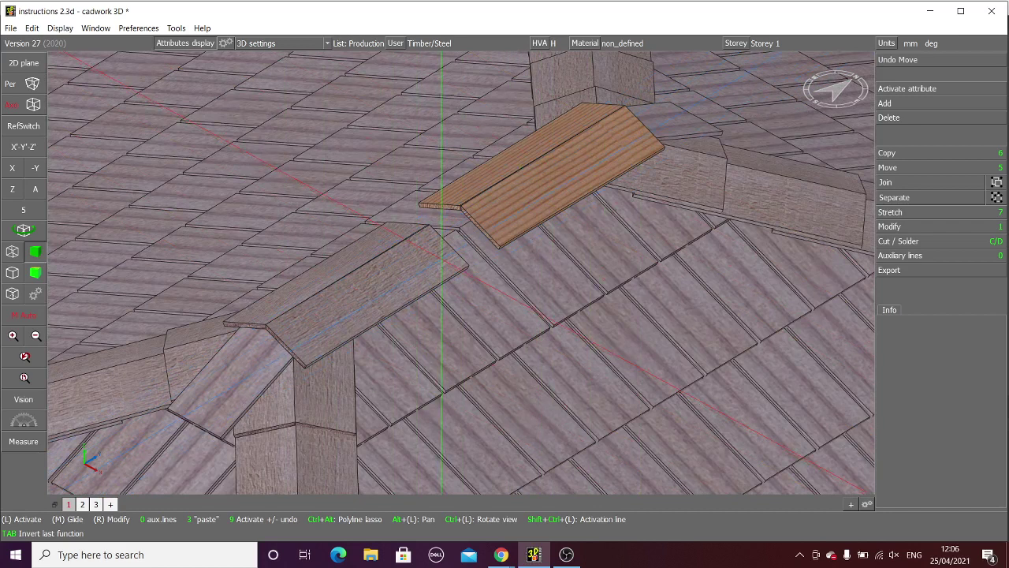
Step: Compare the two end ridge tiles with the four hip tile rows across the whole roof
scroll(441, 264, "down", 3)
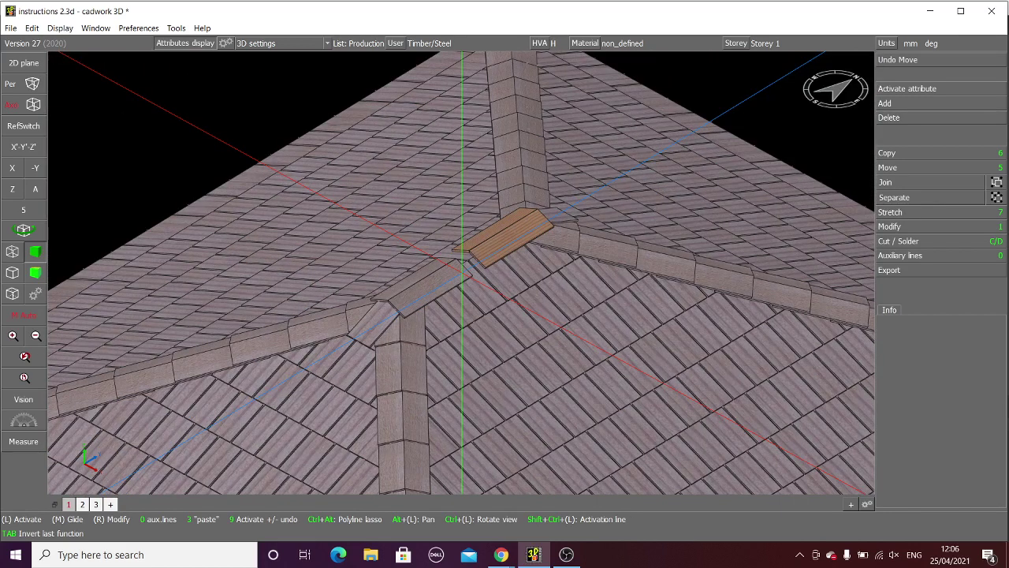
scroll(460, 260, "down", 3)
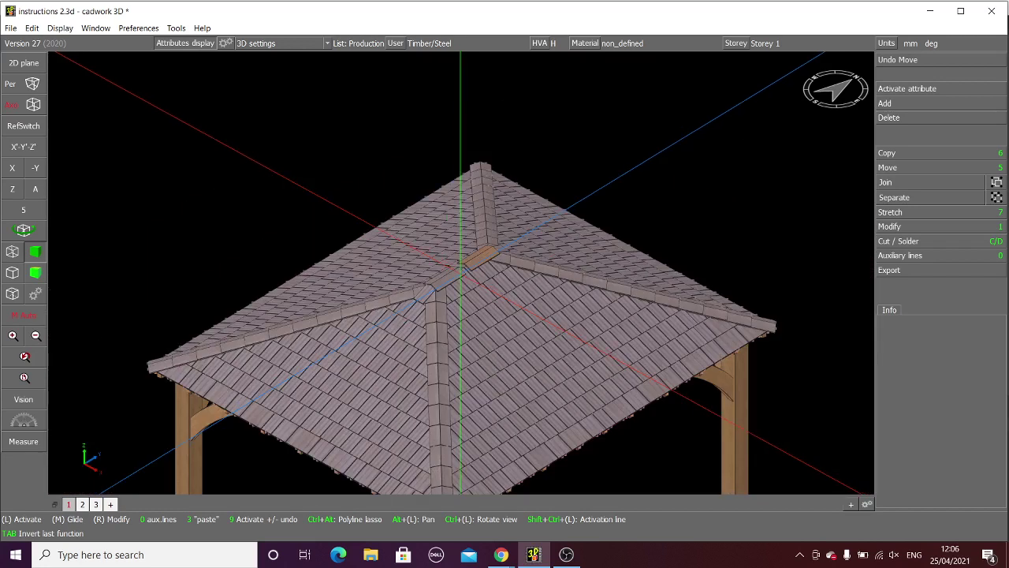
scroll(473, 268, "up", 3)
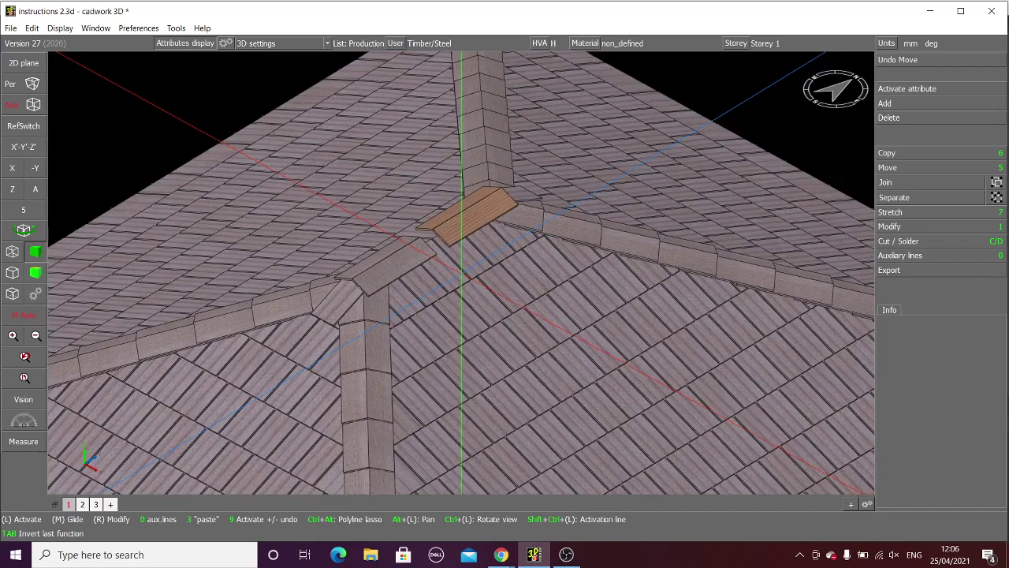
scroll(461, 272, "down", 3)
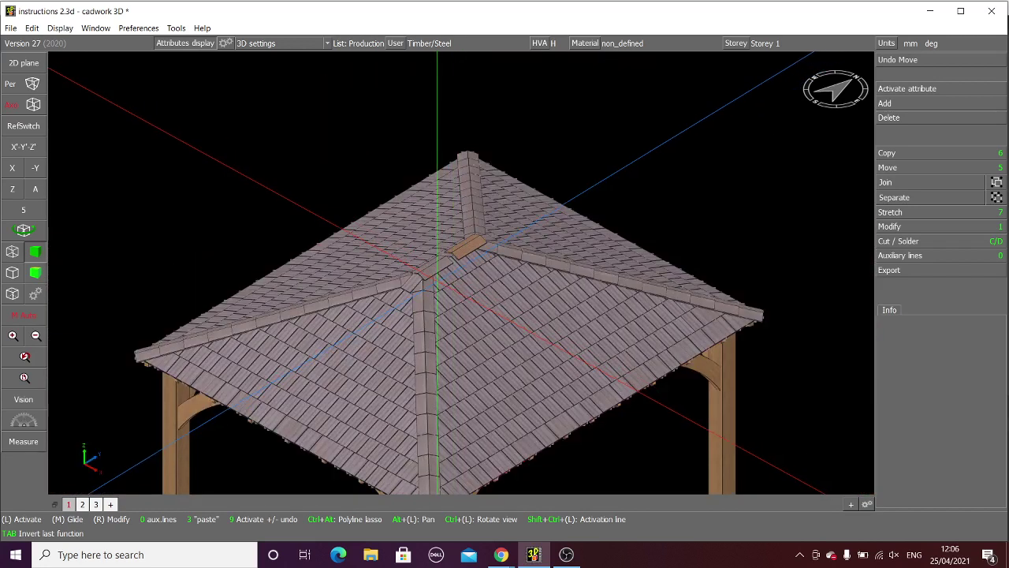
scroll(473, 268, "up", 3)
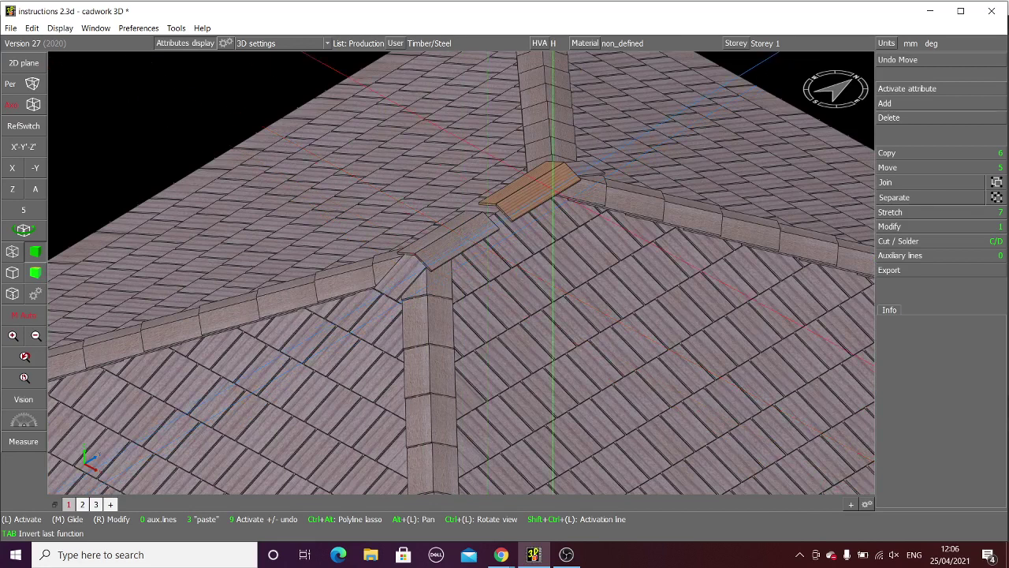
Step: Show the ridge area in wireframe and restore the shaded display
left_click(12, 253)
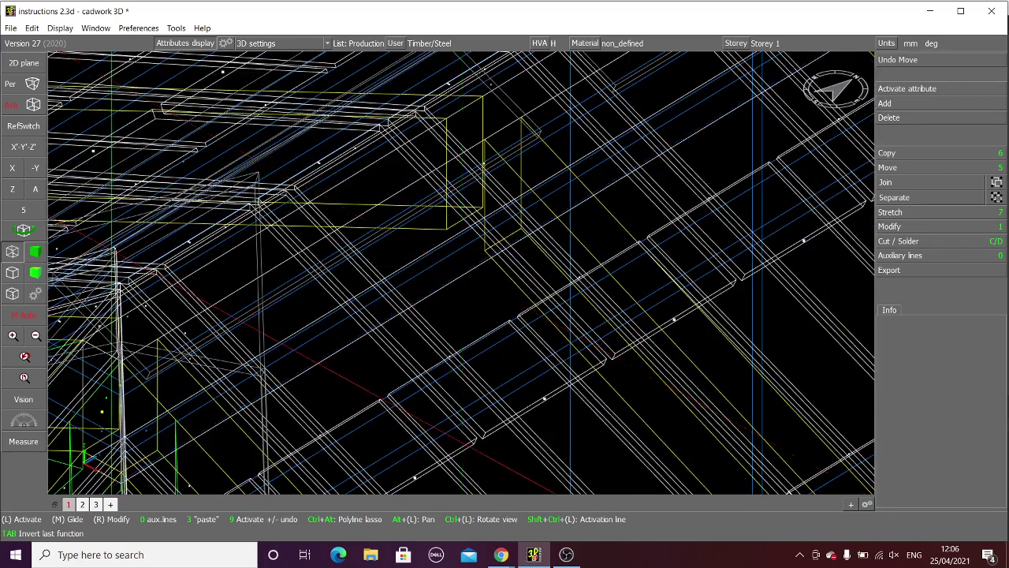
left_click(36, 251)
scroll(462, 273, "down", 4)
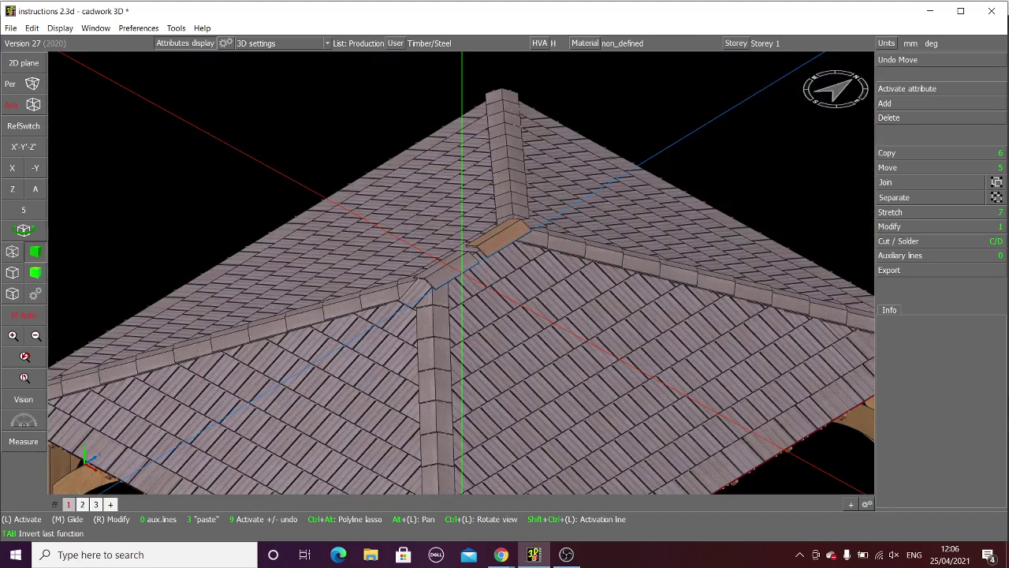
Step: Examine close up how the grey ridge tile covers the front hip junction and the topmost slope tile
scroll(462, 273, "up", 6)
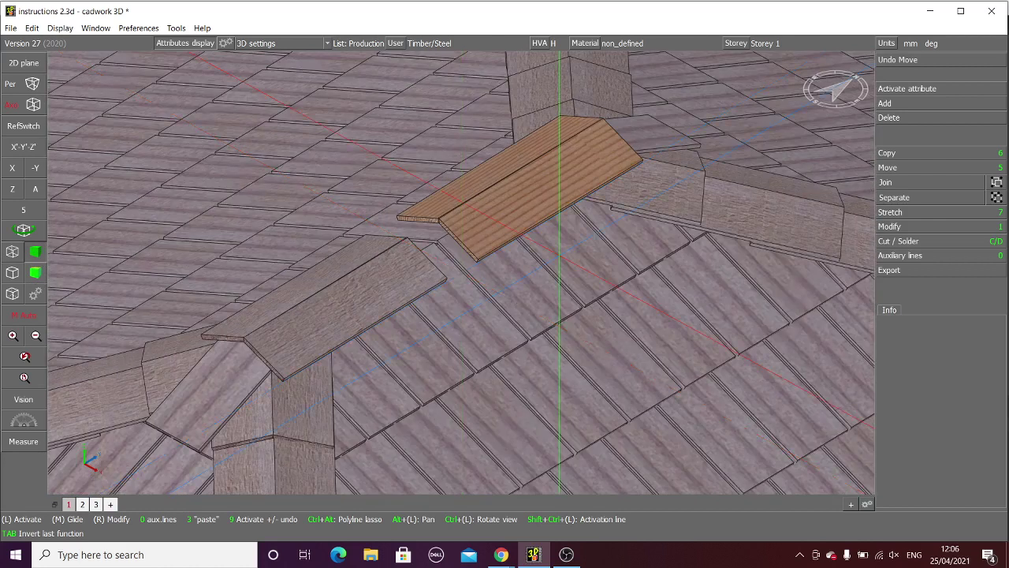
scroll(560, 253, "down", 4)
scroll(473, 252, "up", 4)
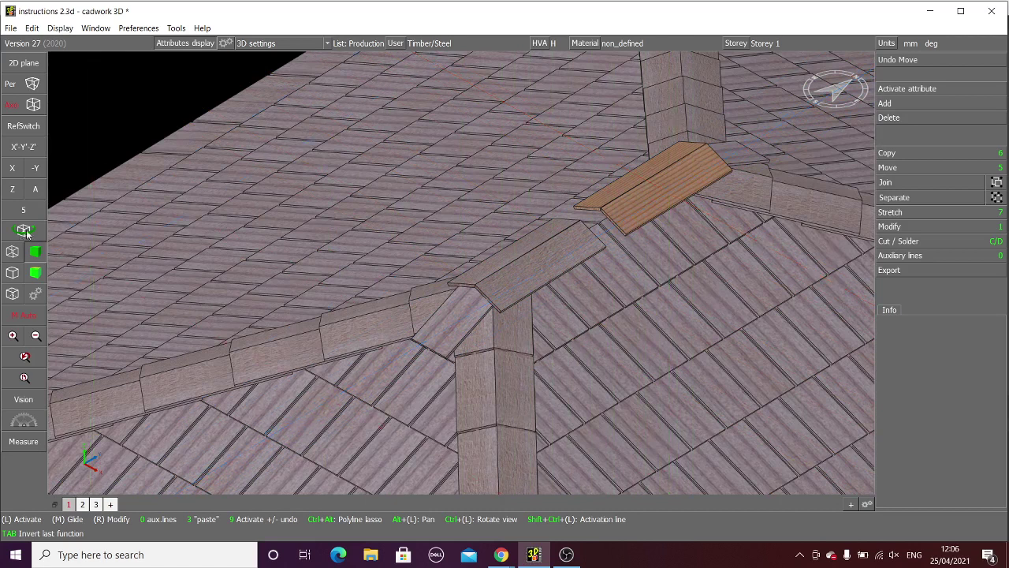
scroll(497, 293, "up", 8)
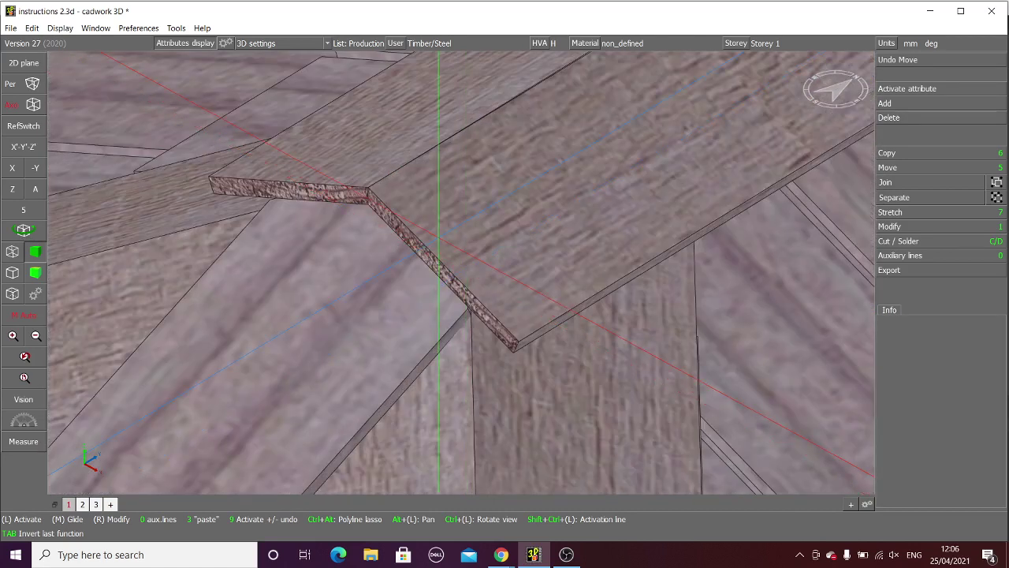
scroll(481, 300, "down", 4)
scroll(497, 299, "down", 3)
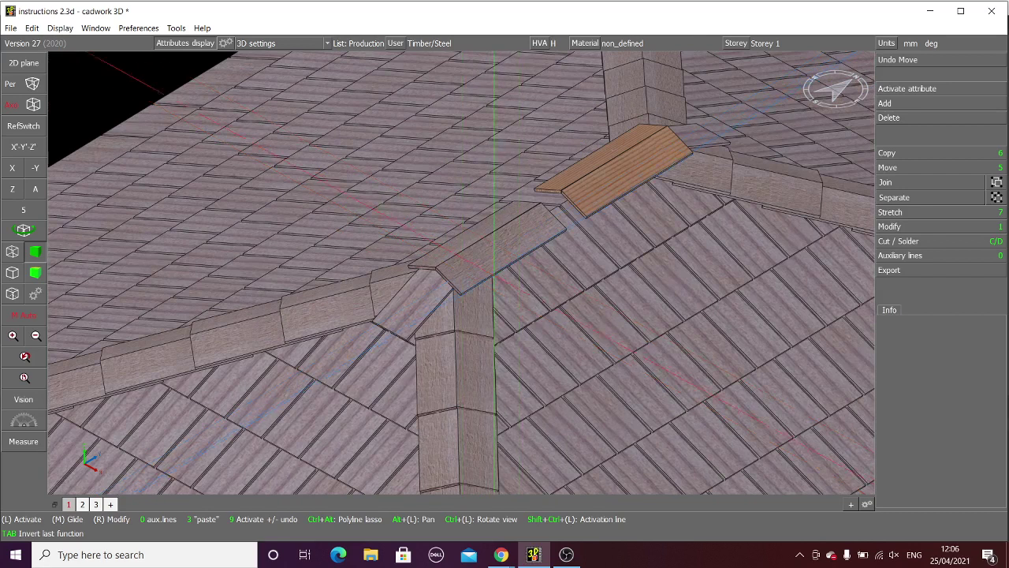
Step: Highlight the grey ridge tile over the front hip junction and view it from a low side angle
scroll(462, 295, "up", 4)
left_click(419, 249)
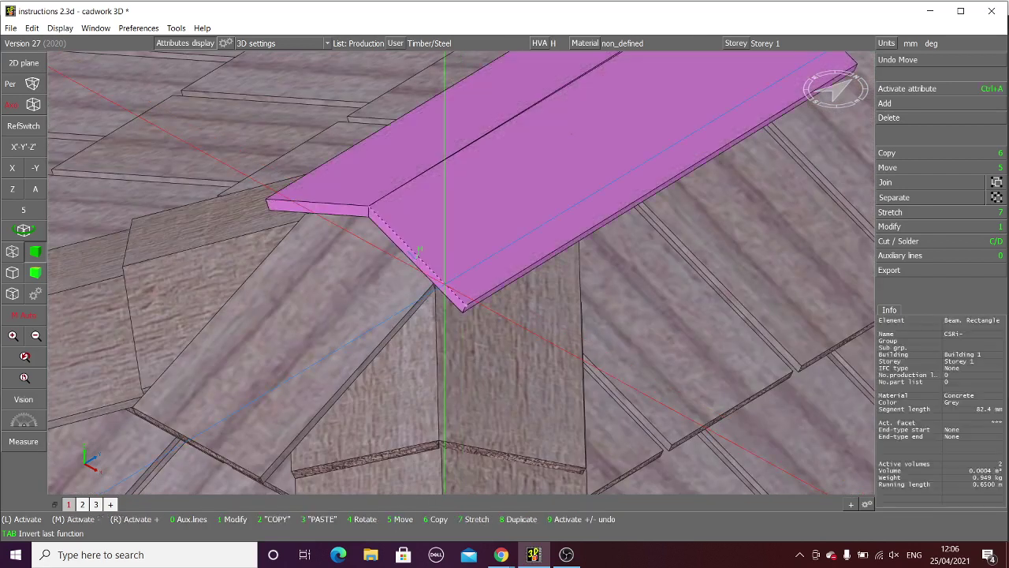
scroll(420, 249, "down", 3)
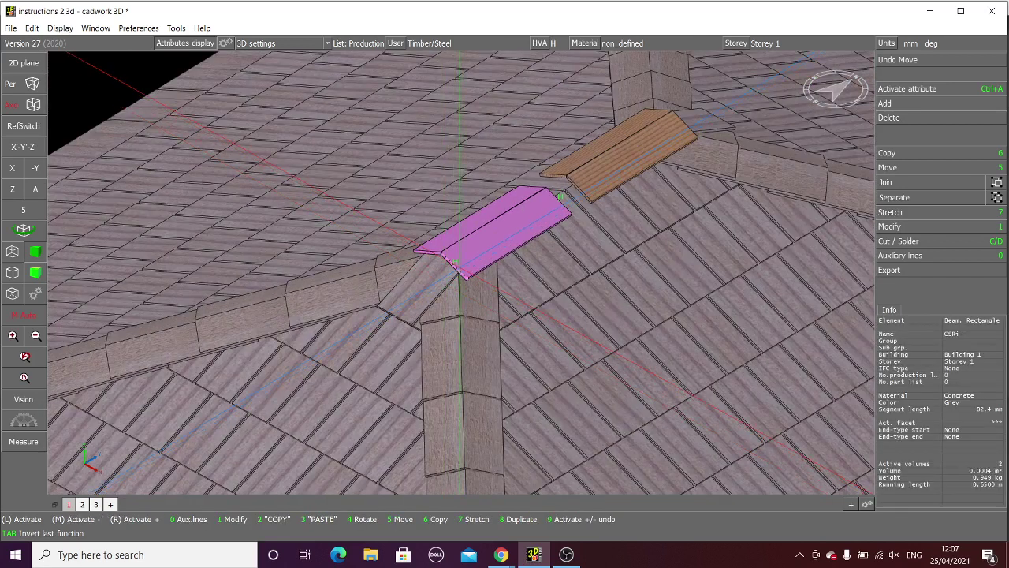
left_click(22, 231)
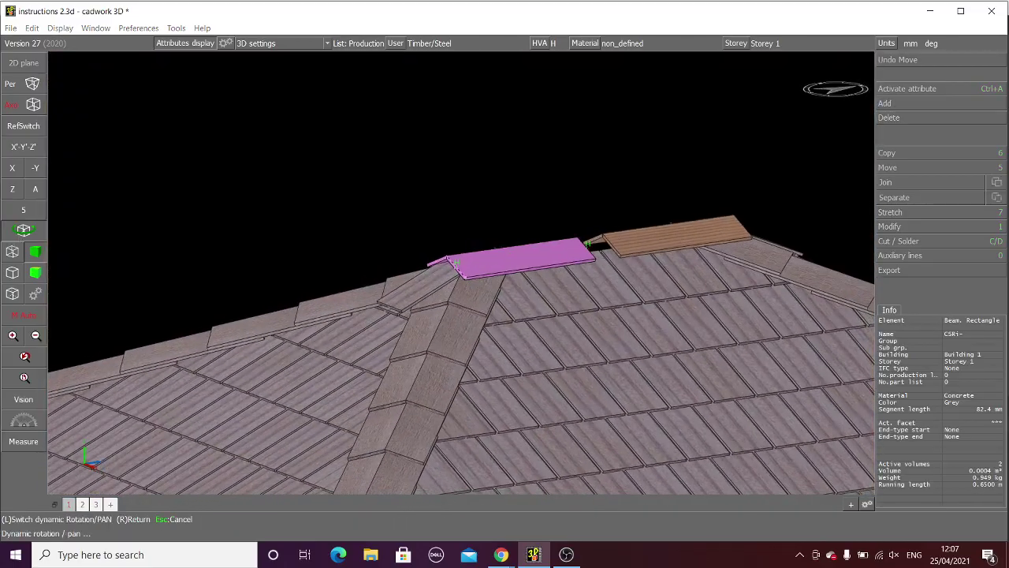
right_click(455, 262)
Step: Highlight the topmost slope tile beneath the ridge tile, followed by the grey ridge tile itself, to check their overlap
scroll(450, 287, "up", 5)
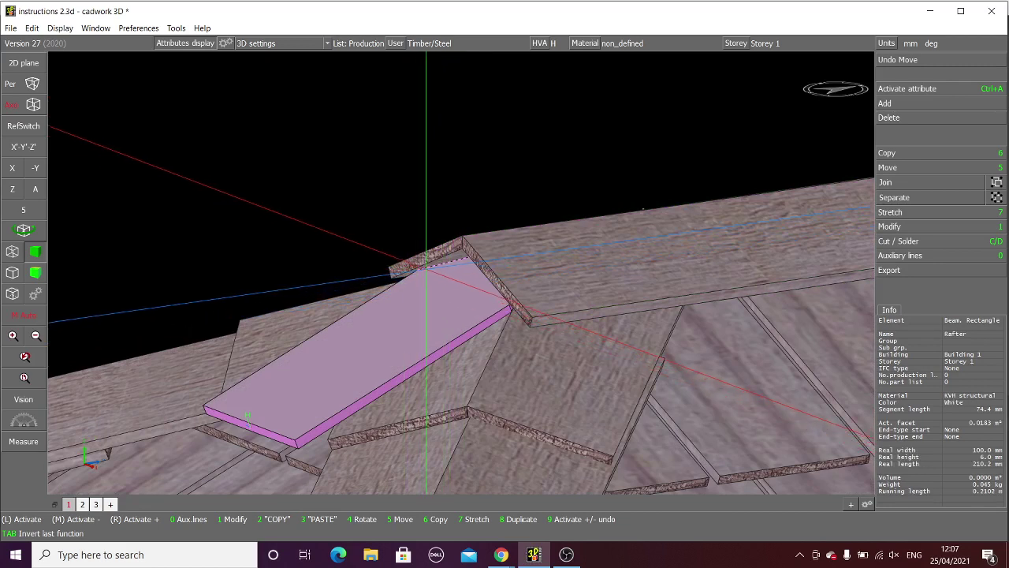
scroll(473, 256, "down", 3)
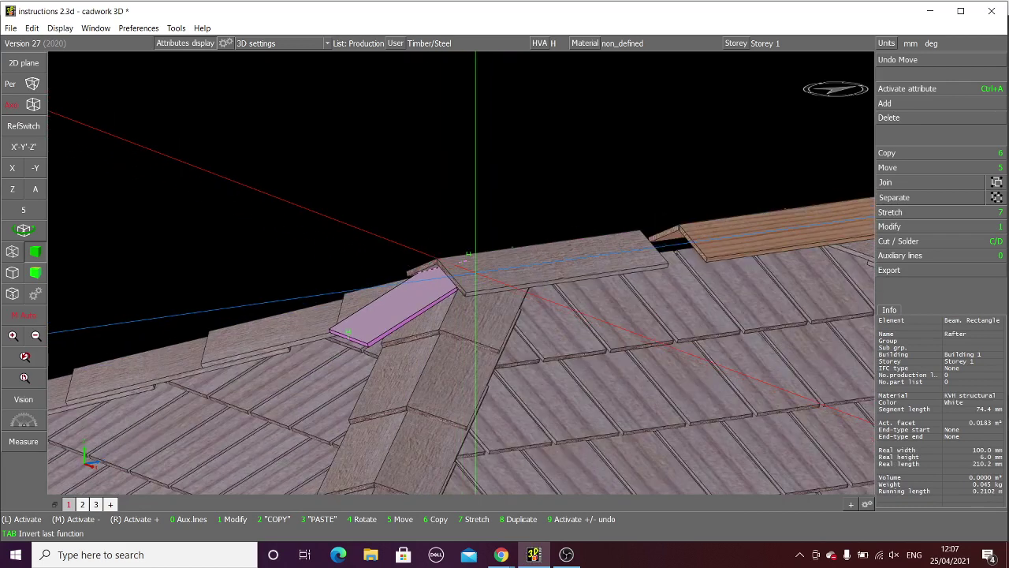
left_click(469, 255)
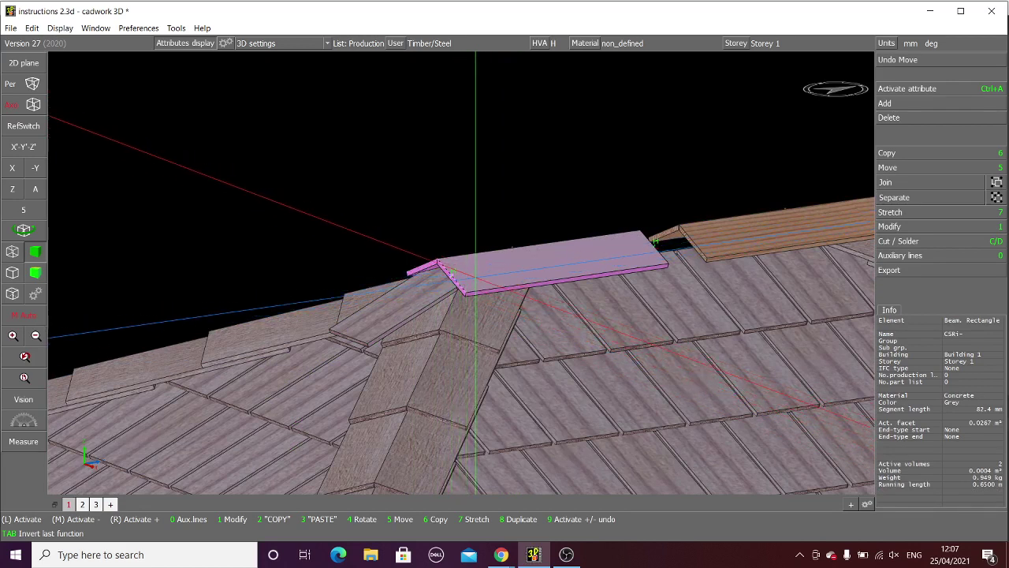
scroll(750, 236, "down", 3)
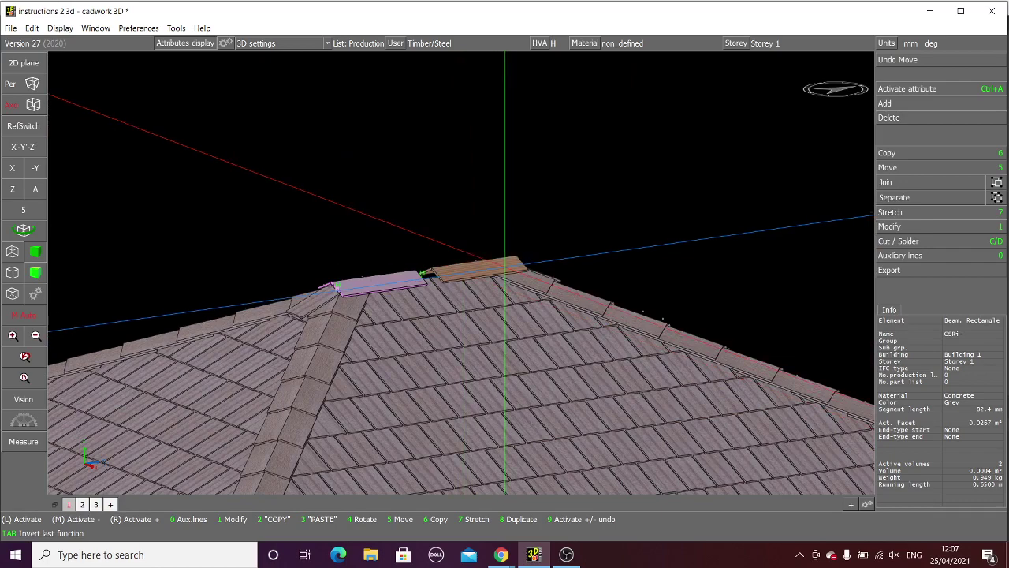
Step: Examine how the brown ridge tile covers the hip junction at the opposite end of the ridge
left_click(25, 230)
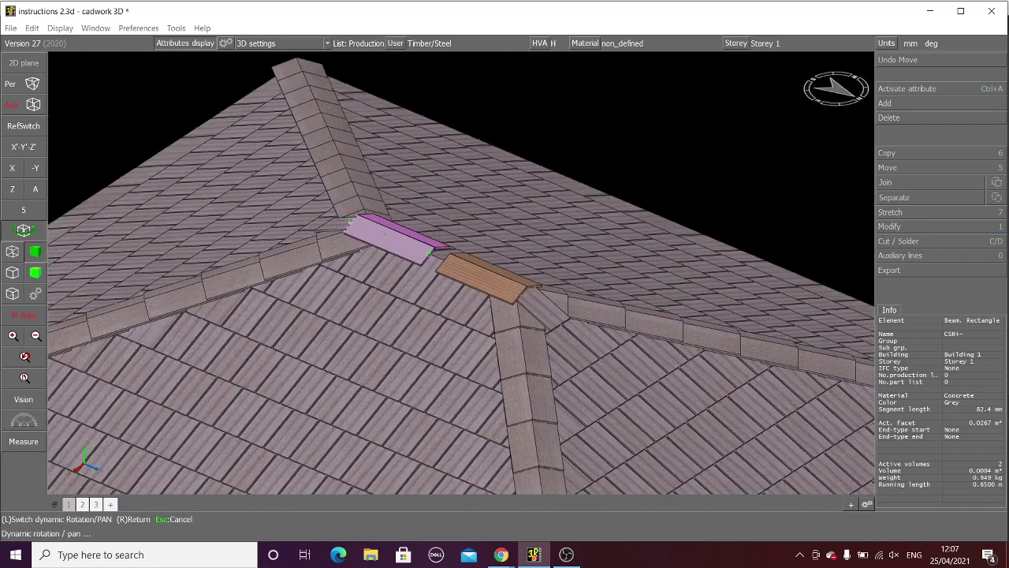
right_click(562, 303)
scroll(546, 303, "up", 4)
scroll(461, 270, "up", 2)
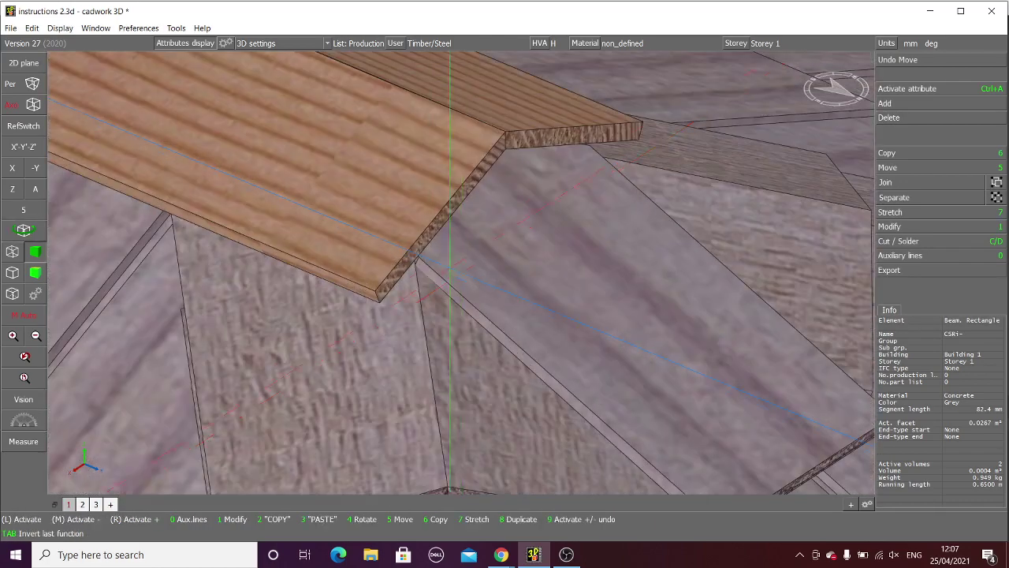
scroll(428, 235, "down", 4)
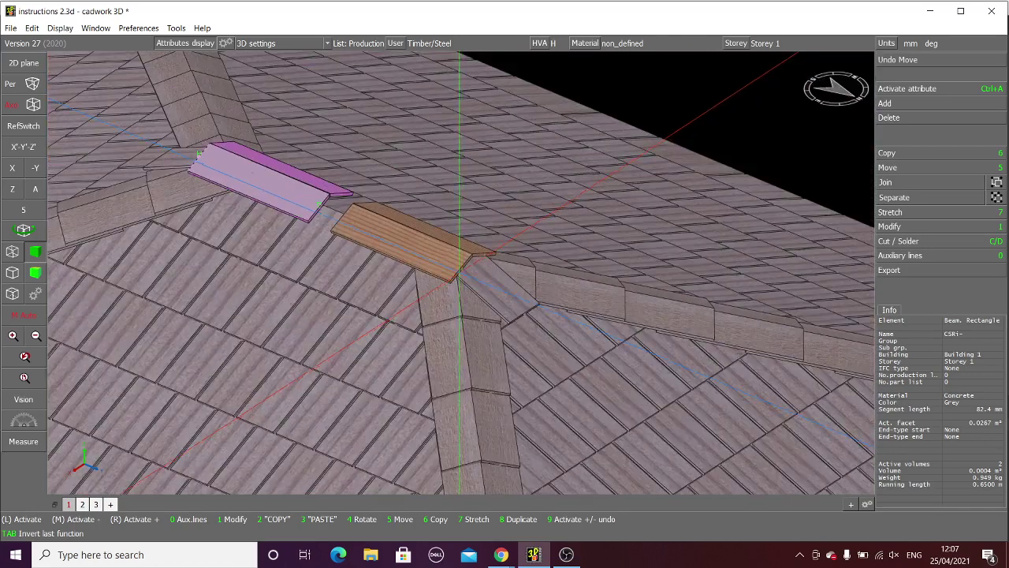
scroll(302, 203, "down", 3)
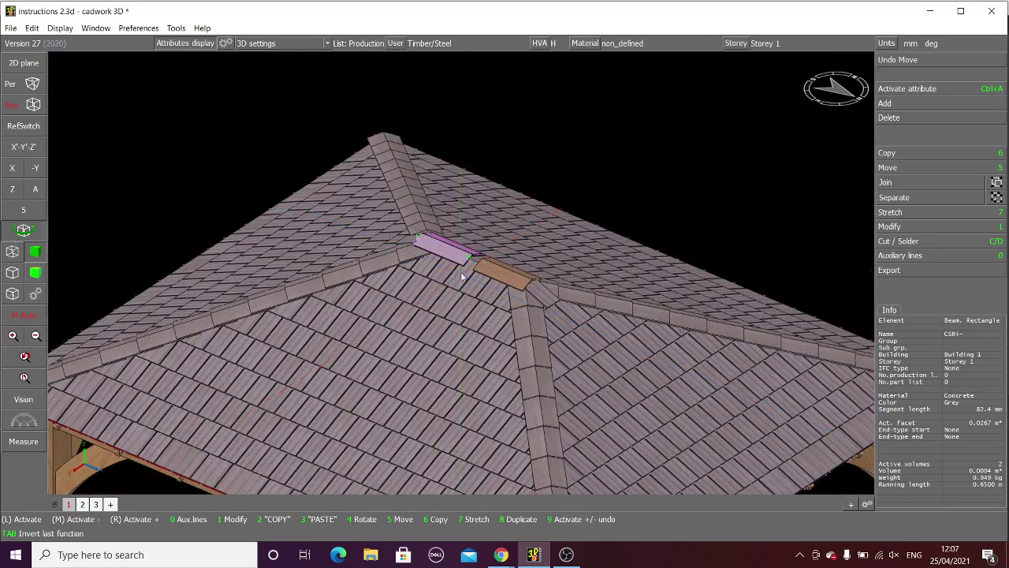
Step: Return to the front corner view, deselect the grey ridge tile and inspect the gap between the two end ridge tiles
left_click(19, 233)
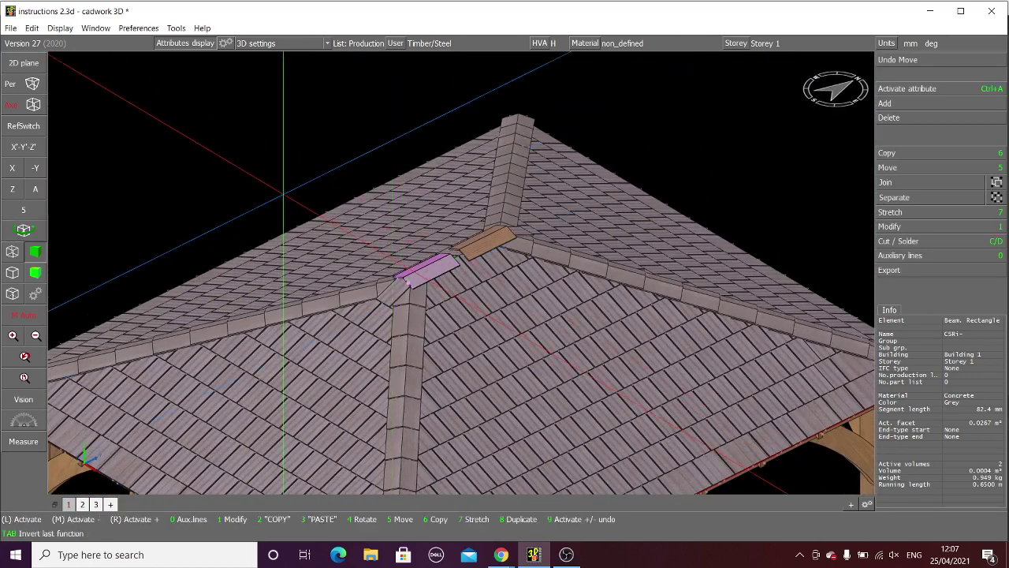
left_click(283, 194)
scroll(501, 226, "up", 4)
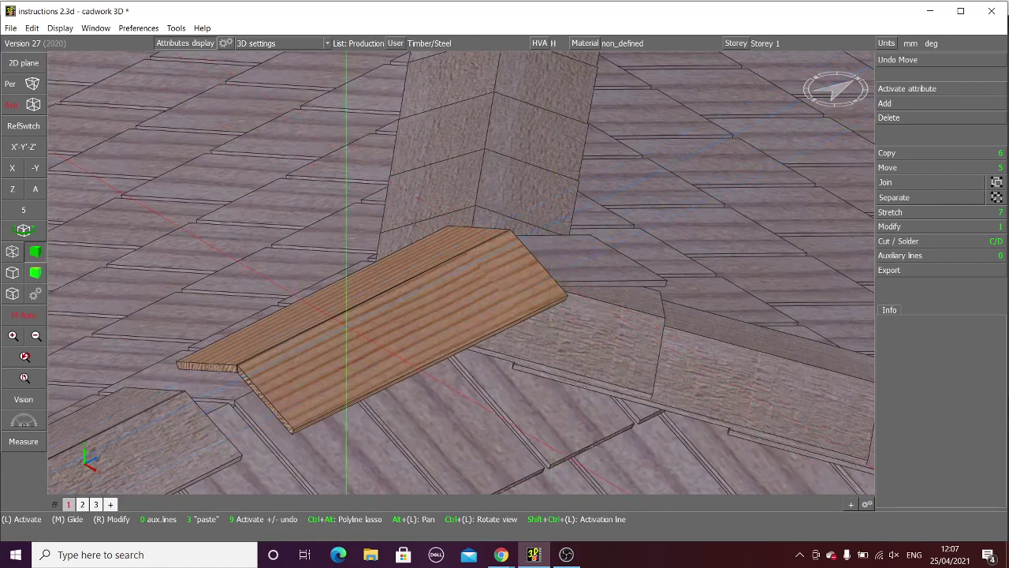
scroll(484, 272, "down", 5)
scroll(473, 272, "up", 3)
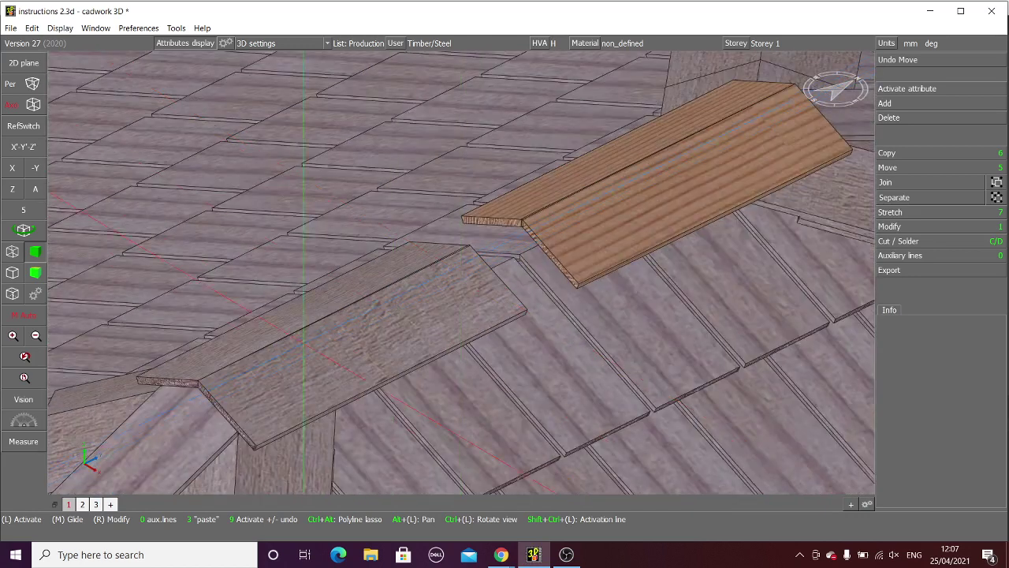
Step: Go to the next gazebo and view its overlapping ridge tiles running between the two hip junctions
scroll(473, 272, "down", 8)
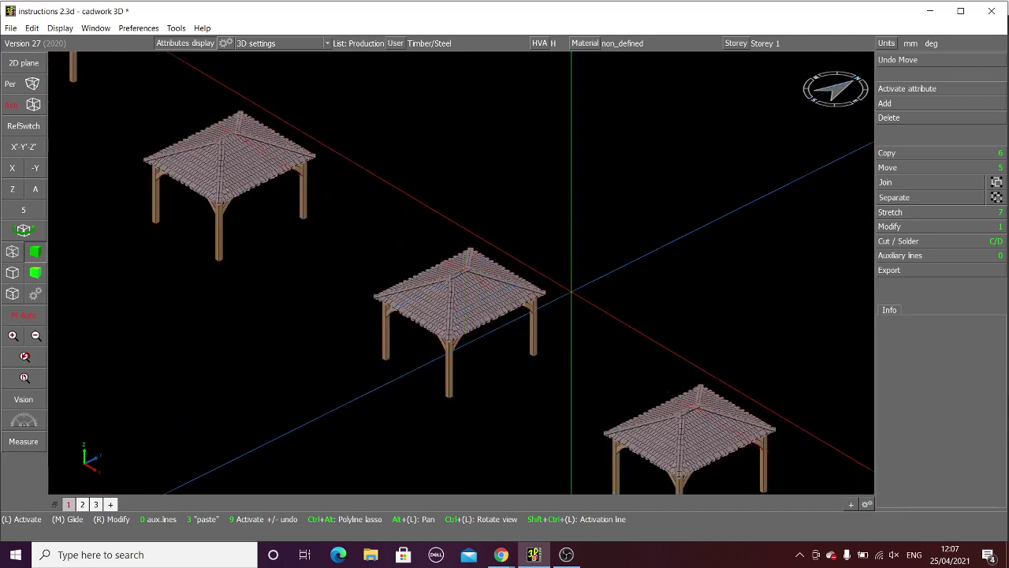
scroll(473, 272, "up", 5)
scroll(473, 272, "up", 4)
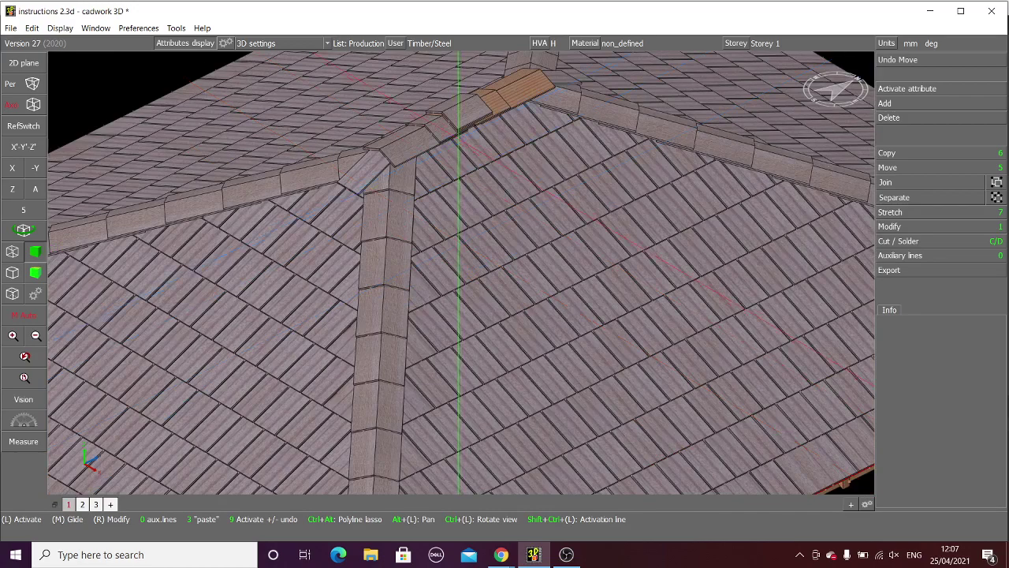
scroll(457, 128, "up", 4)
scroll(462, 273, "down", 2)
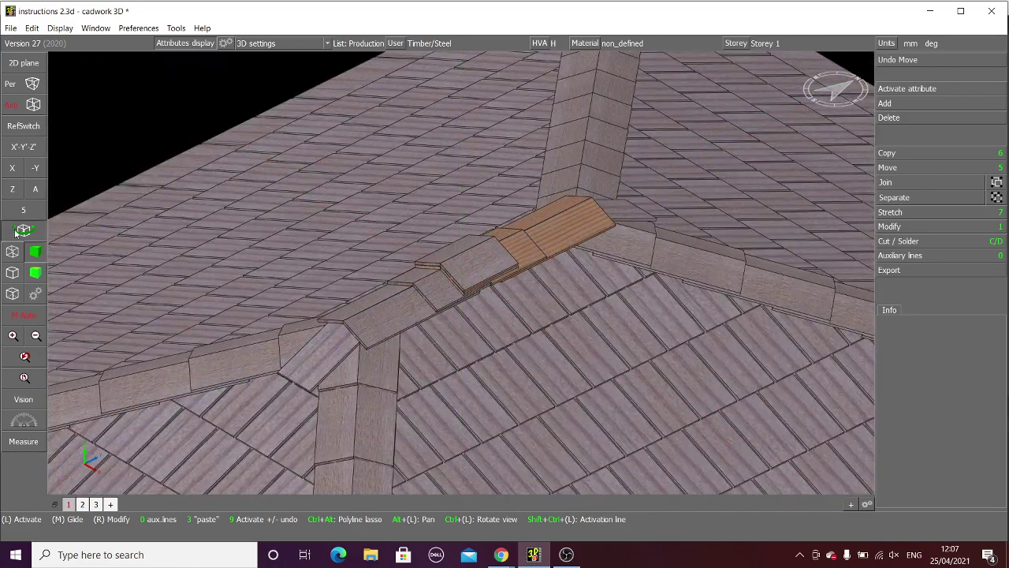
Step: Inspect the stacked ridge tile overlaps close up from a low angle on the other side of the roof
middle_click(462, 277)
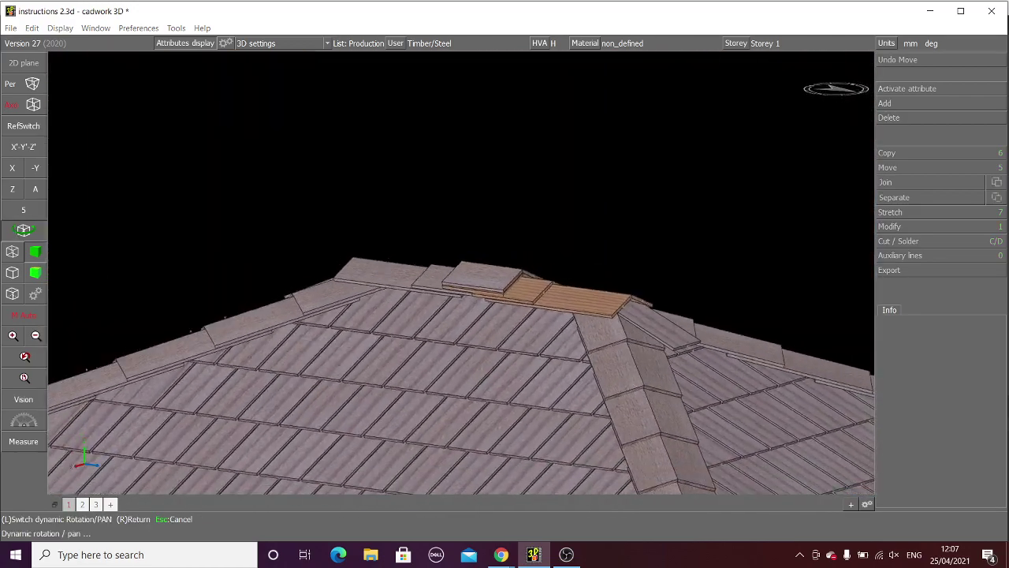
right_click(464, 276)
scroll(461, 275, "up", 3)
scroll(461, 274, "up", 2)
scroll(741, 306, "down", 2)
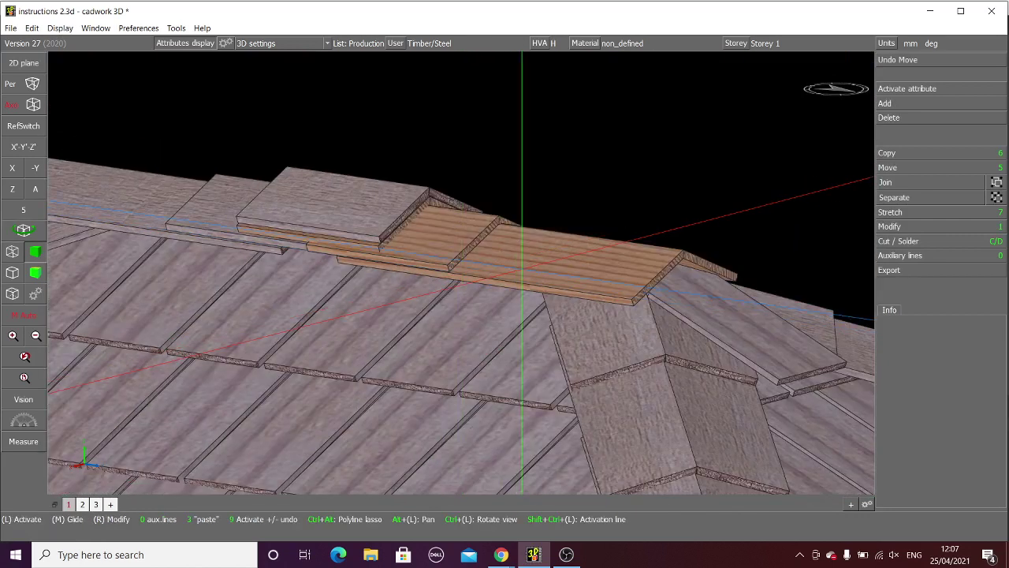
scroll(462, 276, "up", 2)
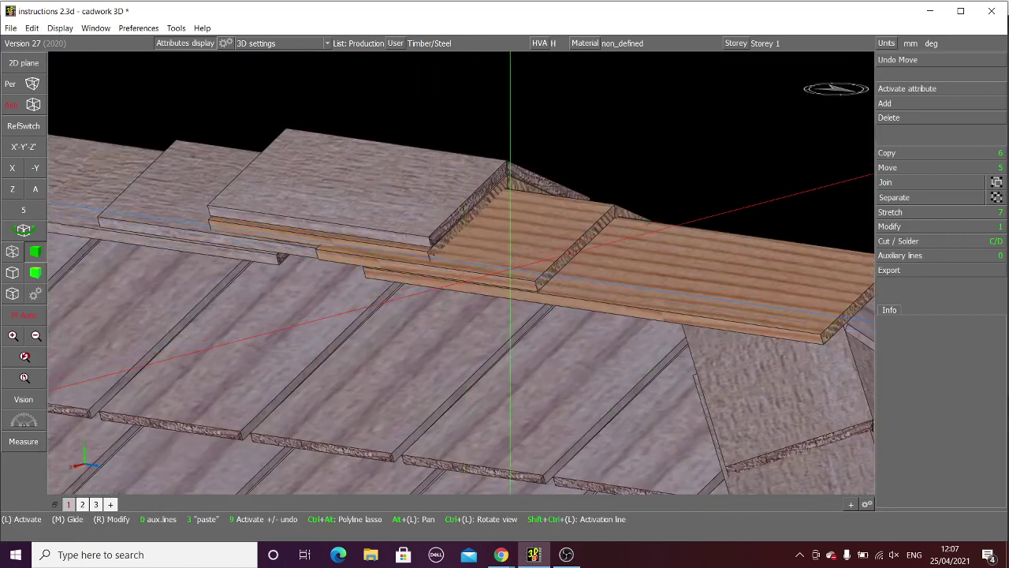
Step: Examine the run of overlapping ridge tiles and the short cap tile from the side, both along the ridge and close up
key("Right")
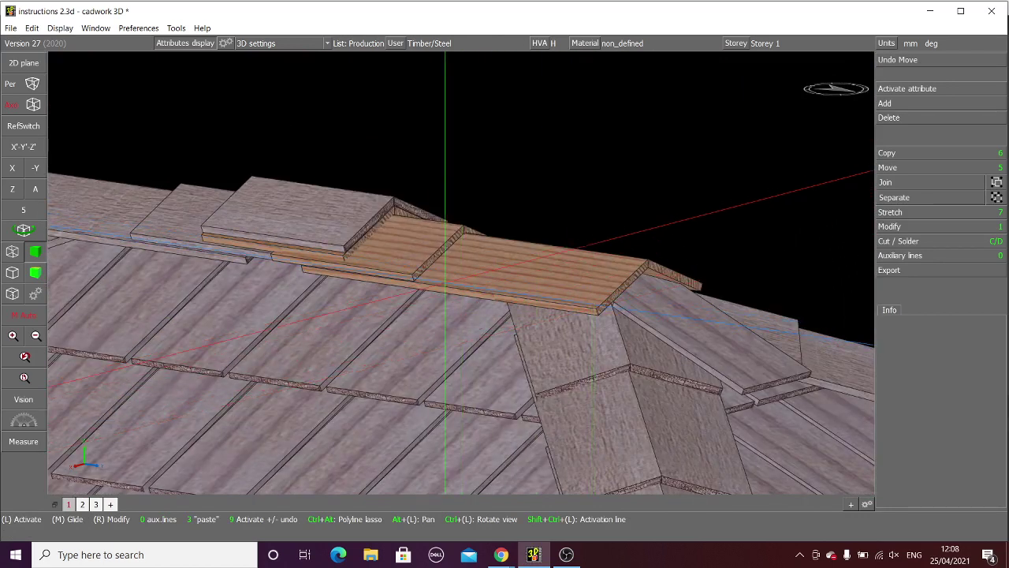
left_click(24, 357)
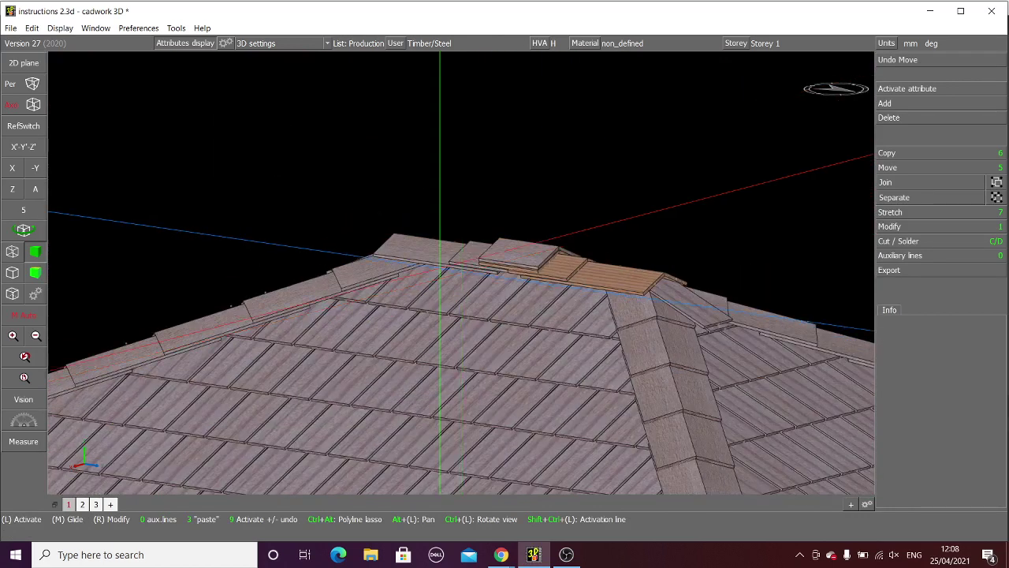
scroll(452, 268, "up", 3)
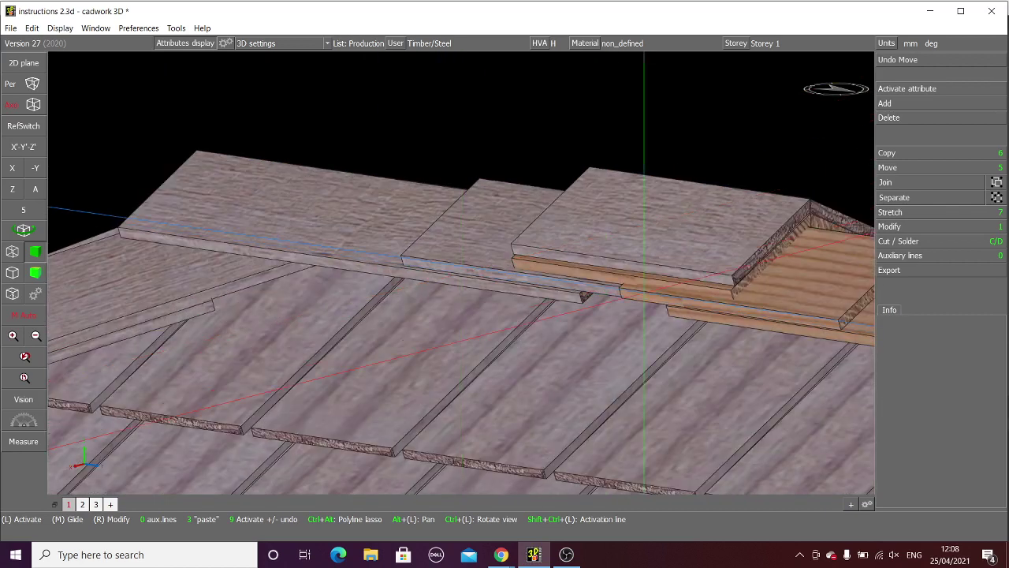
scroll(644, 292, "up", 2)
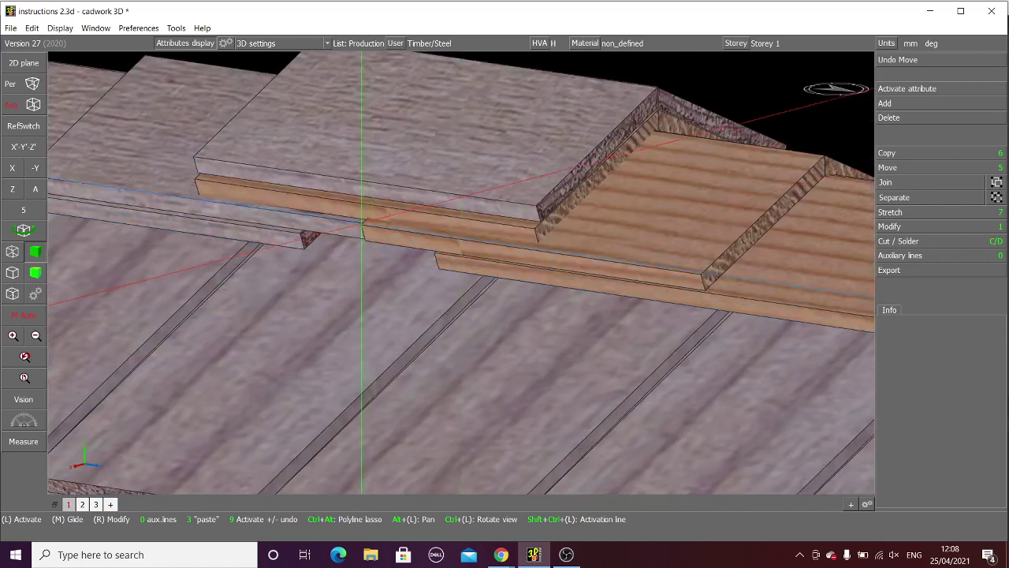
scroll(365, 224, "down", 3)
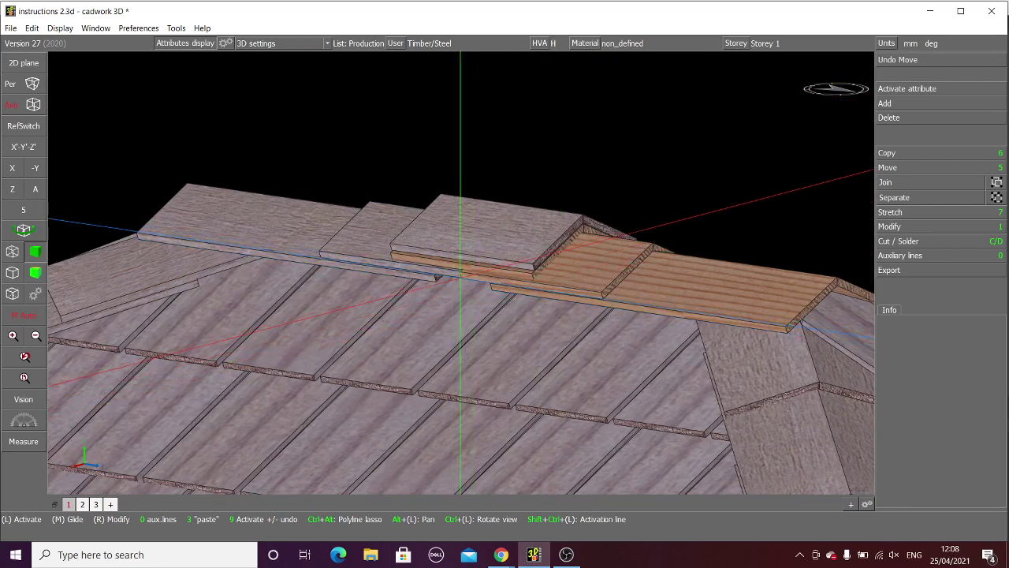
scroll(462, 261, "up", 3)
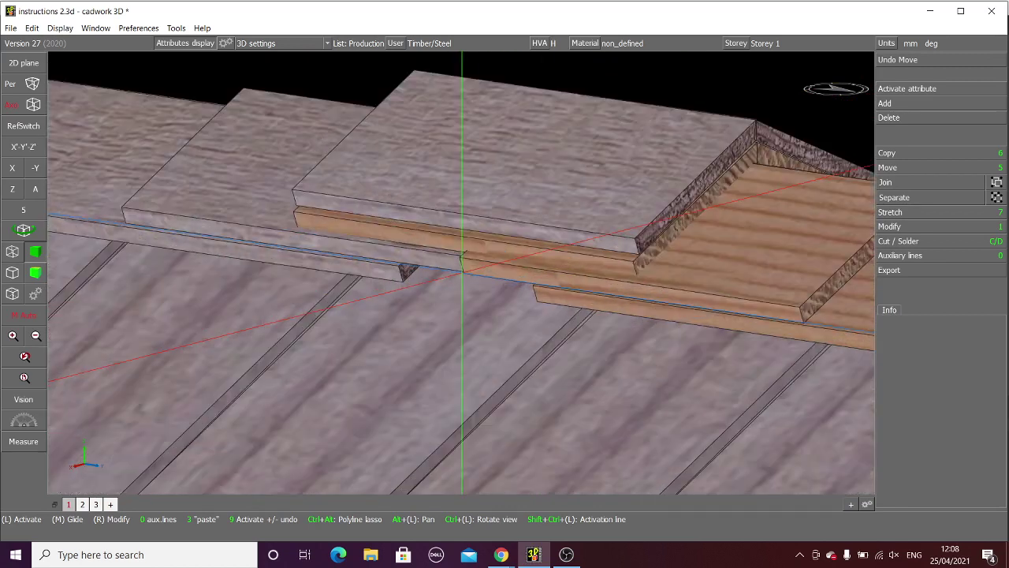
Step: Inspect the cut ends of the stacked brown ridge tiles at close range from the other ridge end and from the side
left_click(24, 230)
right_click(566, 236)
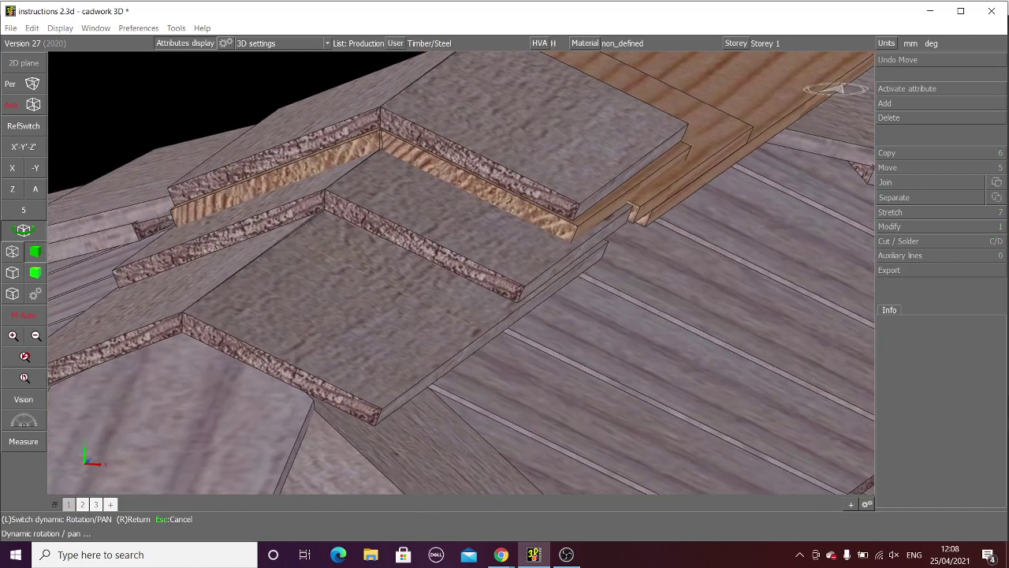
scroll(660, 182, "up", 3)
scroll(461, 272, "up", 2)
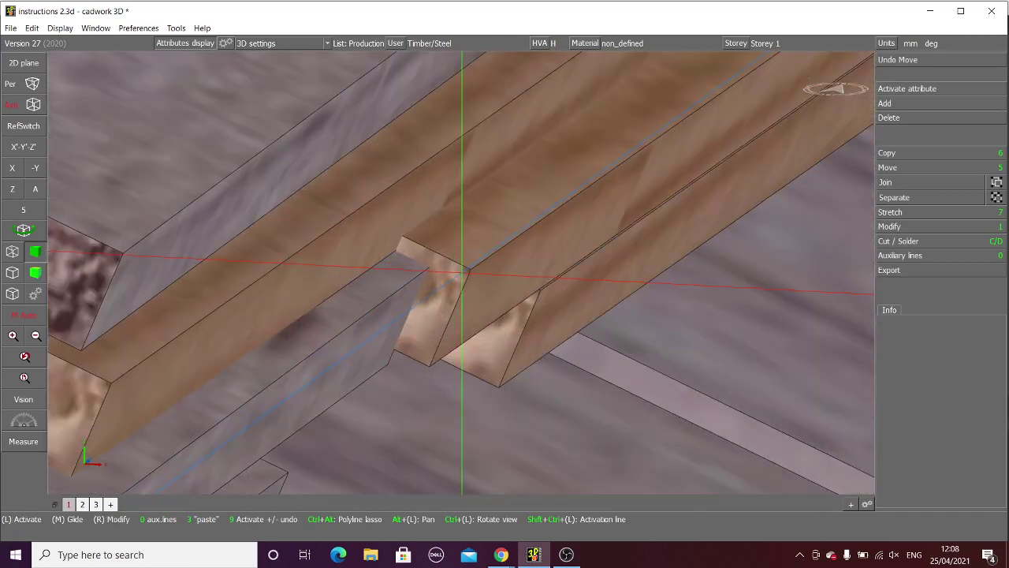
left_click(24, 230)
key("Escape")
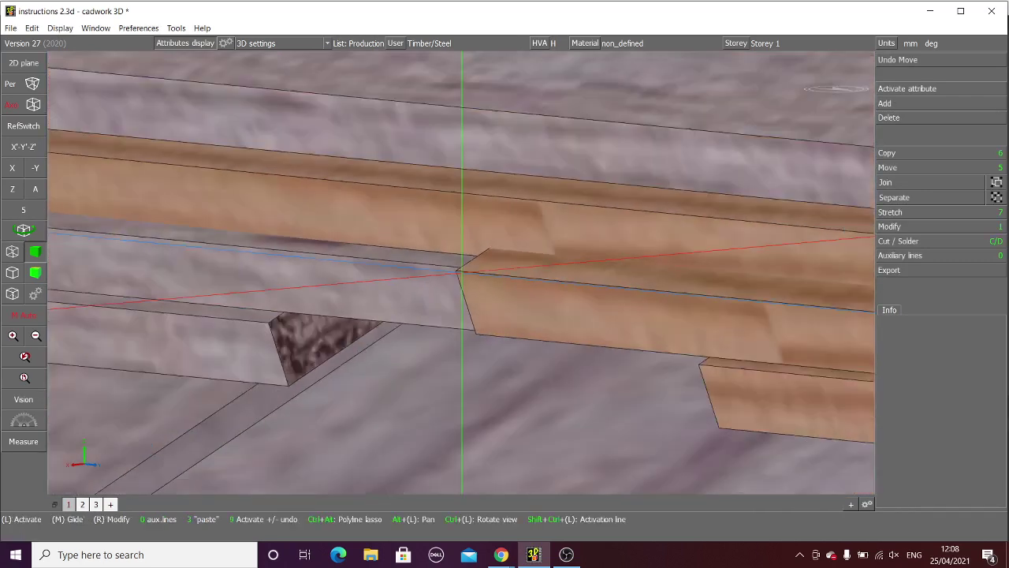
scroll(462, 272, "down", 4)
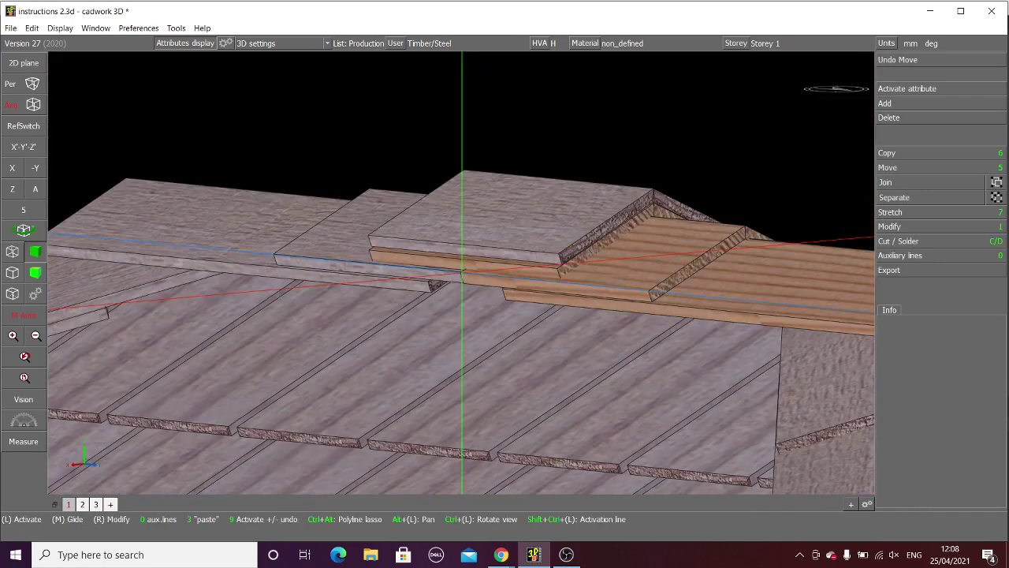
Step: View the ridge nearly side-on to compare how the grey and brown ridge tiles step up towards the middle cap
left_click(24, 230)
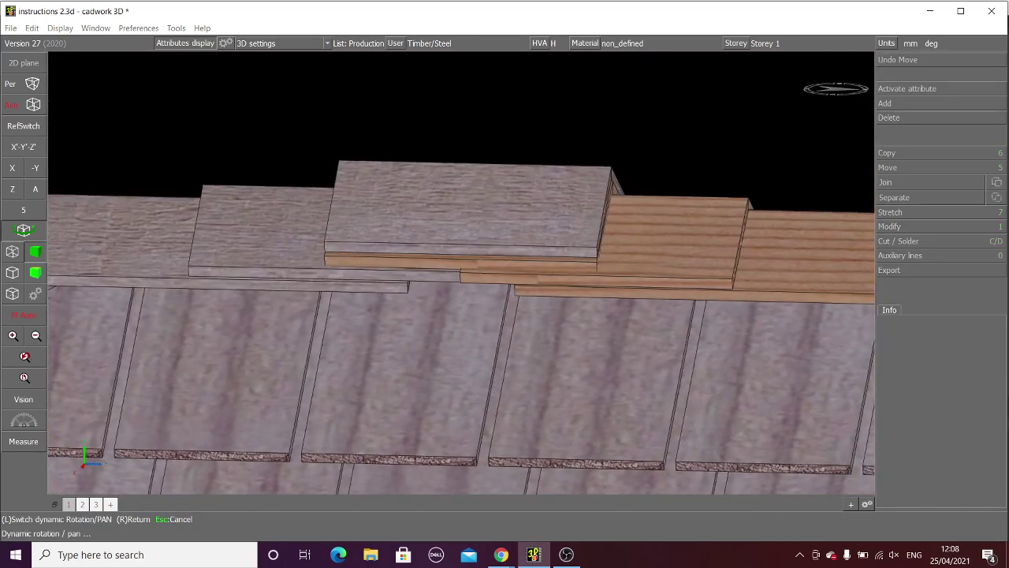
key("Escape")
scroll(465, 272, "up", 3)
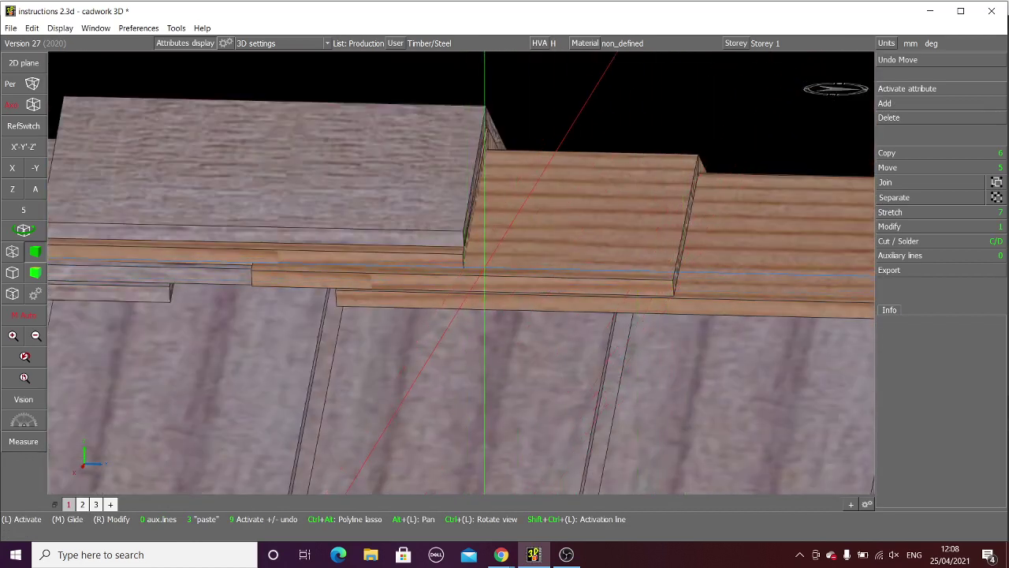
scroll(524, 263, "down", 2)
scroll(276, 280, "up", 1)
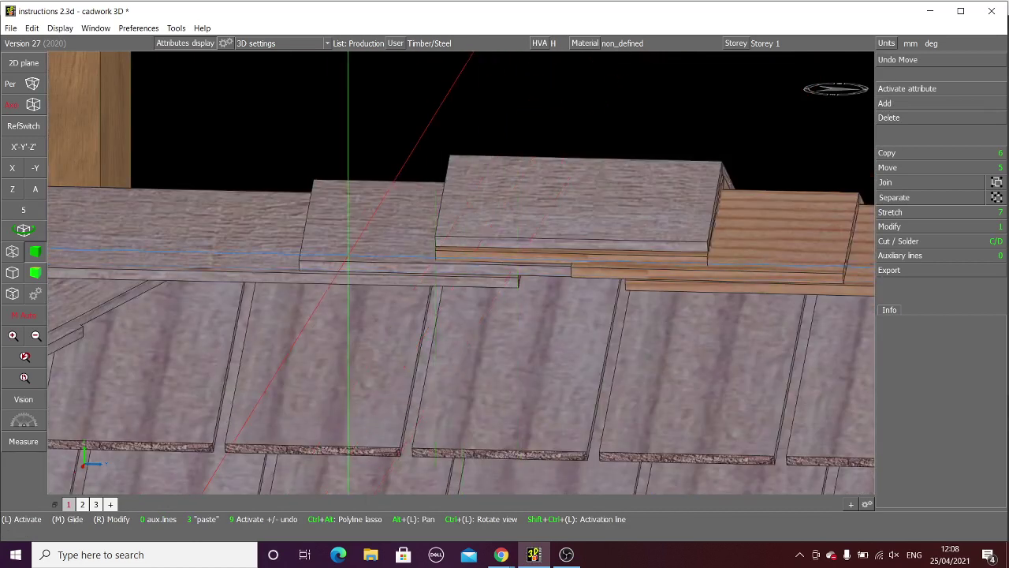
Step: Highlight the cap pieces at the middle of the ridge, view them against the whole ridge, and deselect them
scroll(443, 268, "up", 3)
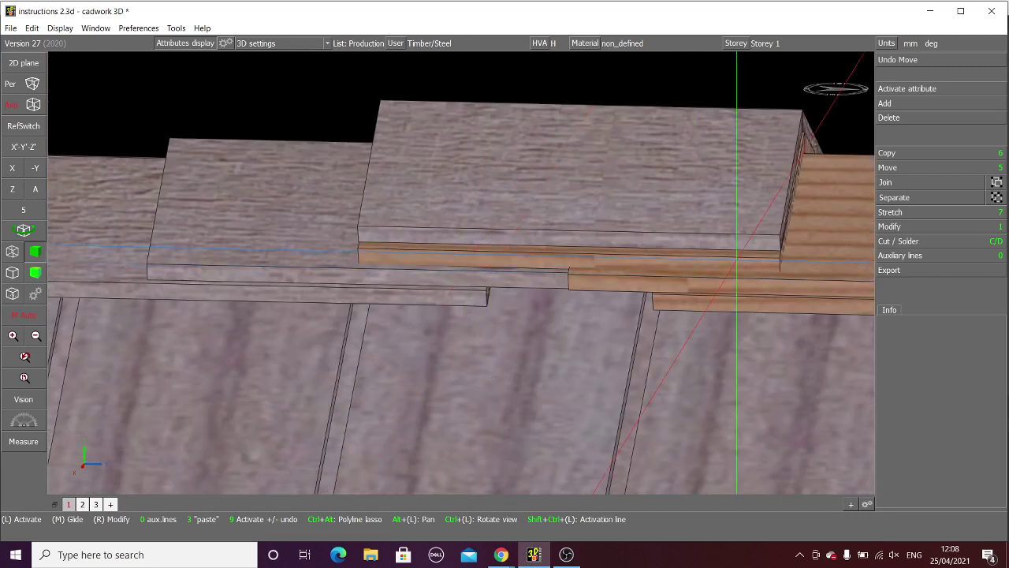
left_click(737, 259)
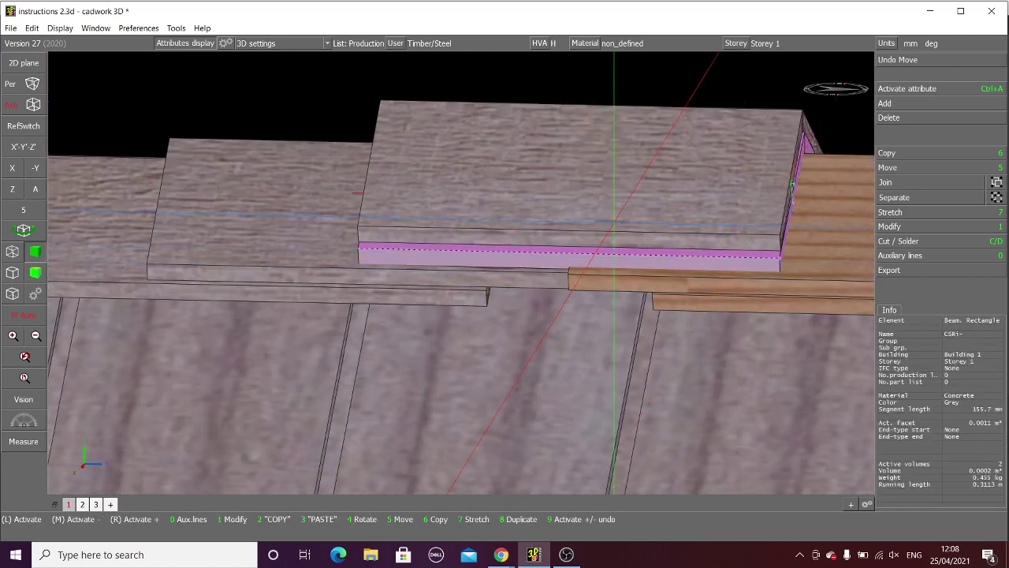
scroll(614, 222, "down", 5)
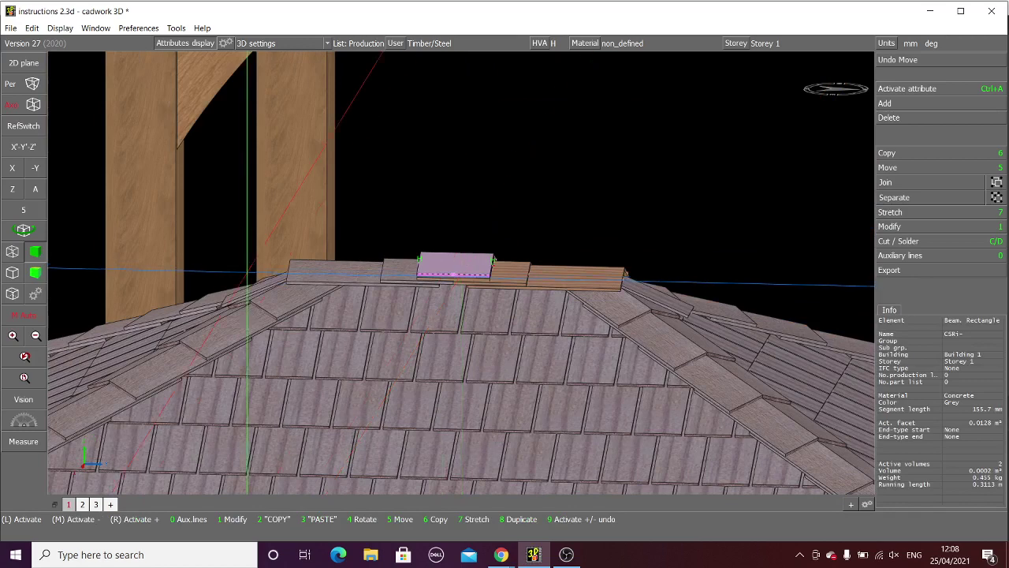
left_click(407, 171)
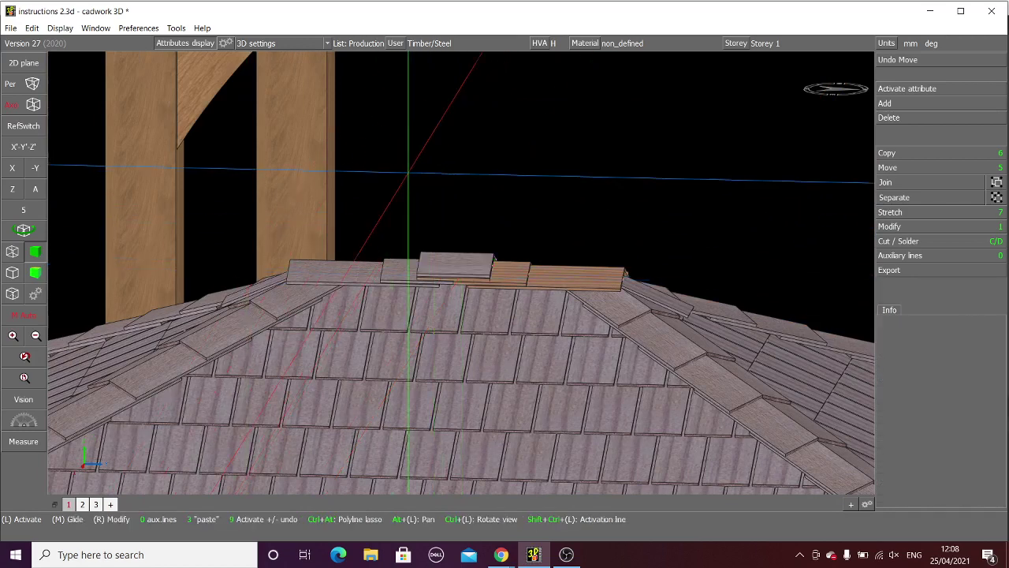
Step: Inspect the capped overlap close up from the grey-tiled hip corner and save the drawing at the save reminder
left_click(24, 230)
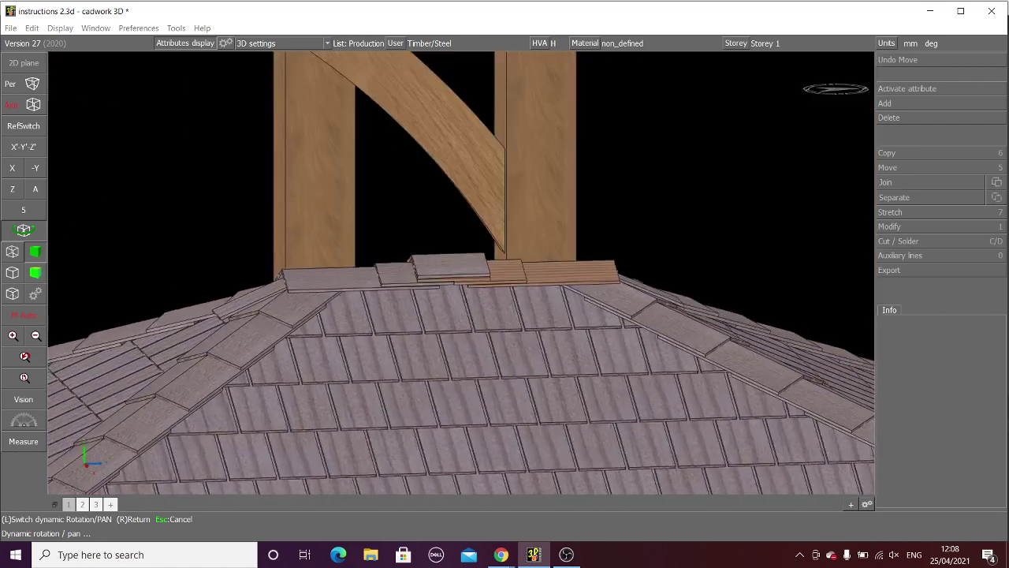
right_click(541, 267)
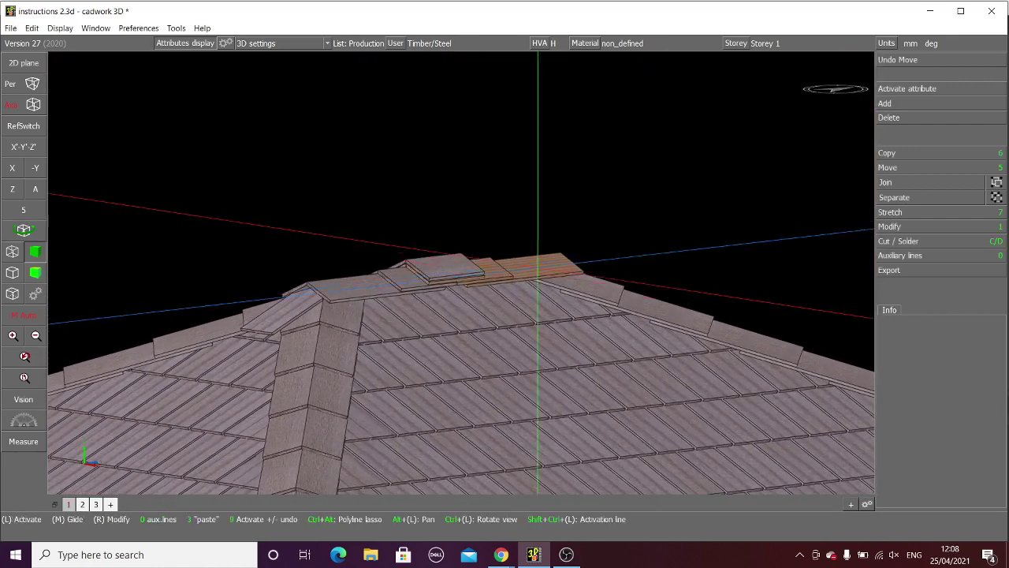
scroll(541, 267, "up", 5)
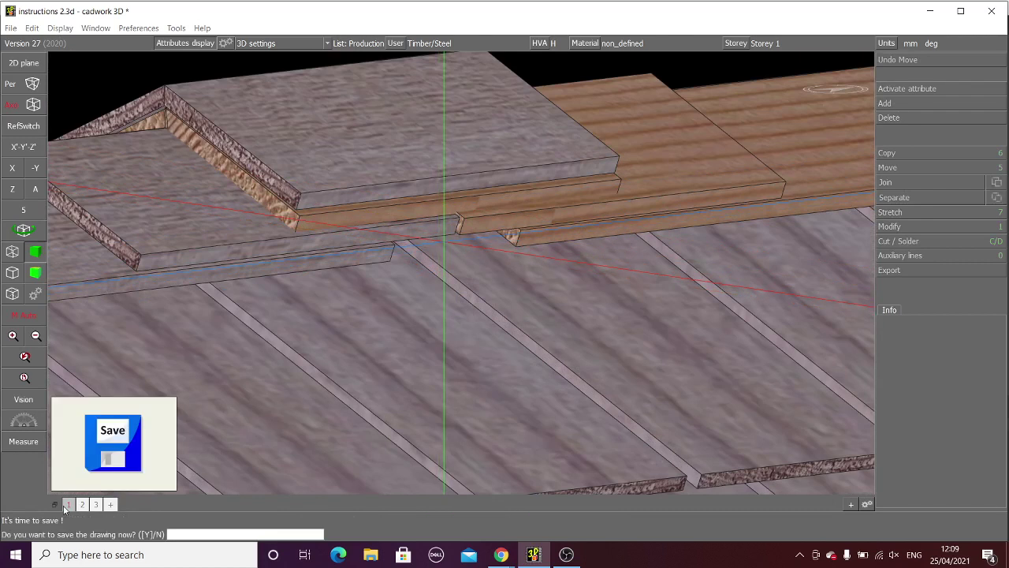
key("n")
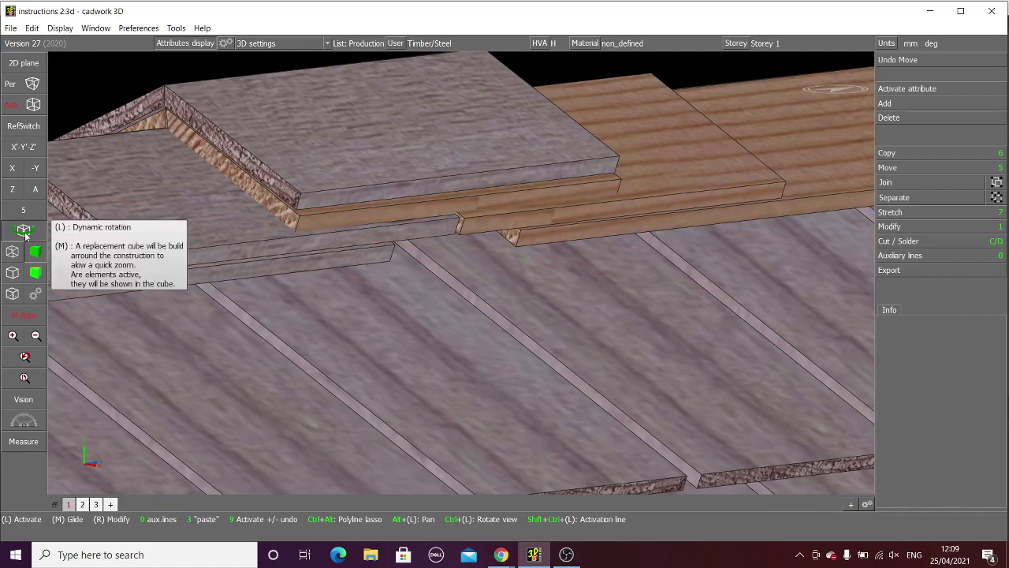
Step: Turn the roof to the brown-tiled hip corner and view the finished ridge together with its adjoining hips
middle_click(461, 276)
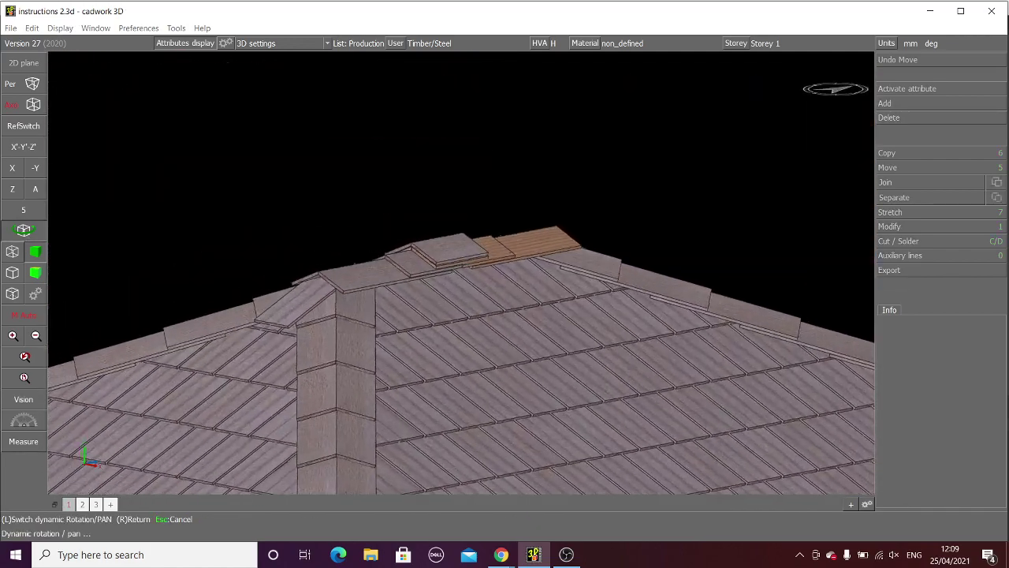
right_click(462, 273)
scroll(462, 272, "down", 6)
scroll(462, 270, "down", 3)
scroll(462, 272, "up", 7)
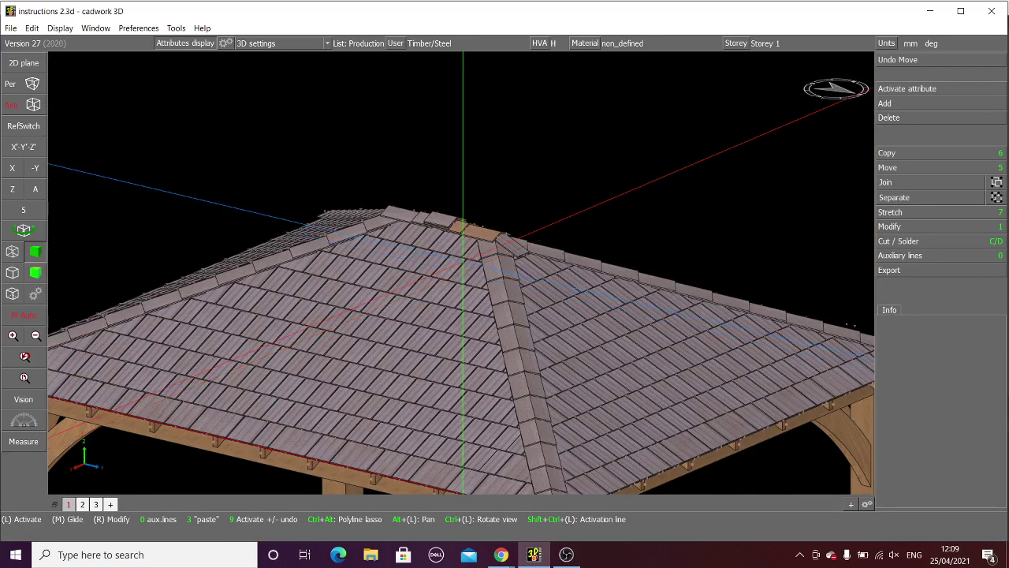
scroll(462, 272, "up", 4)
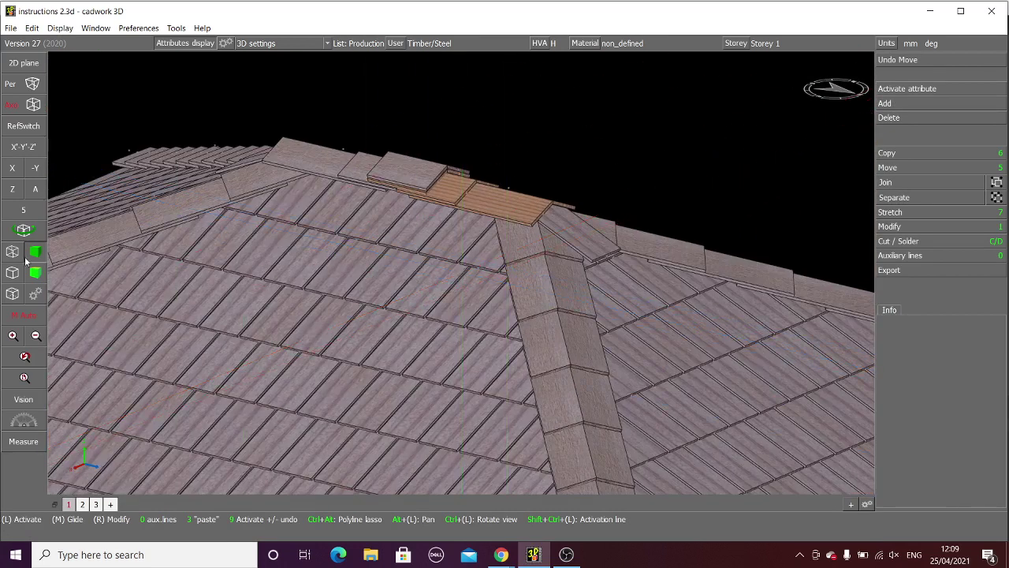
Step: Orbit around the whole gazebo and examine the capped ridge from above on the opposite roof side
left_click(30, 230)
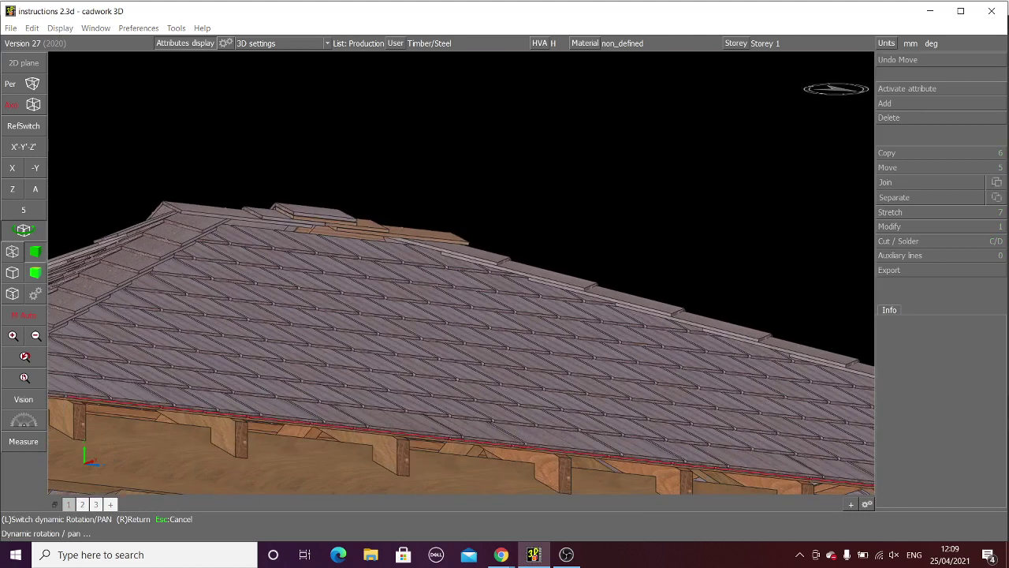
scroll(461, 272, "down", 6)
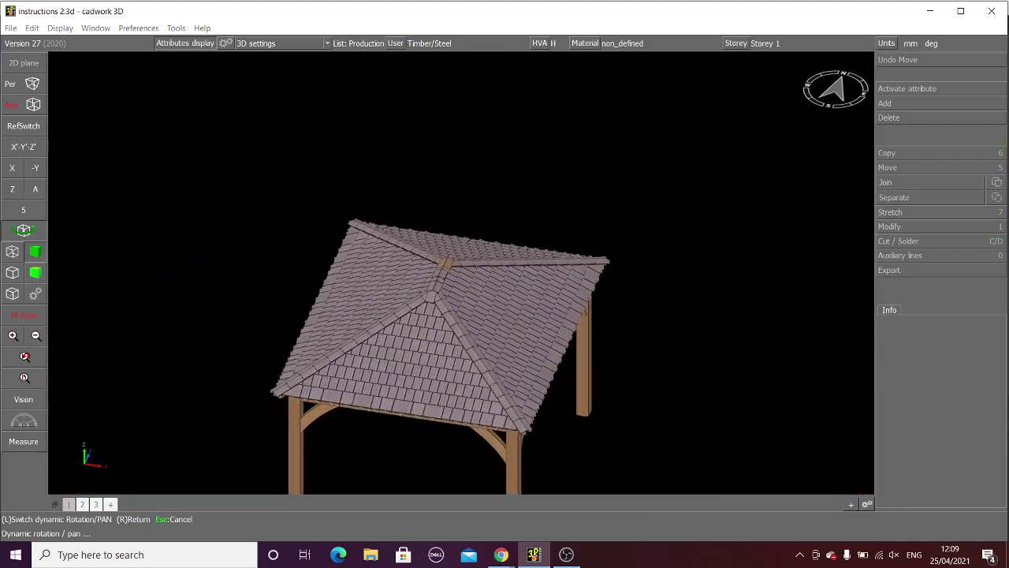
right_click(460, 276)
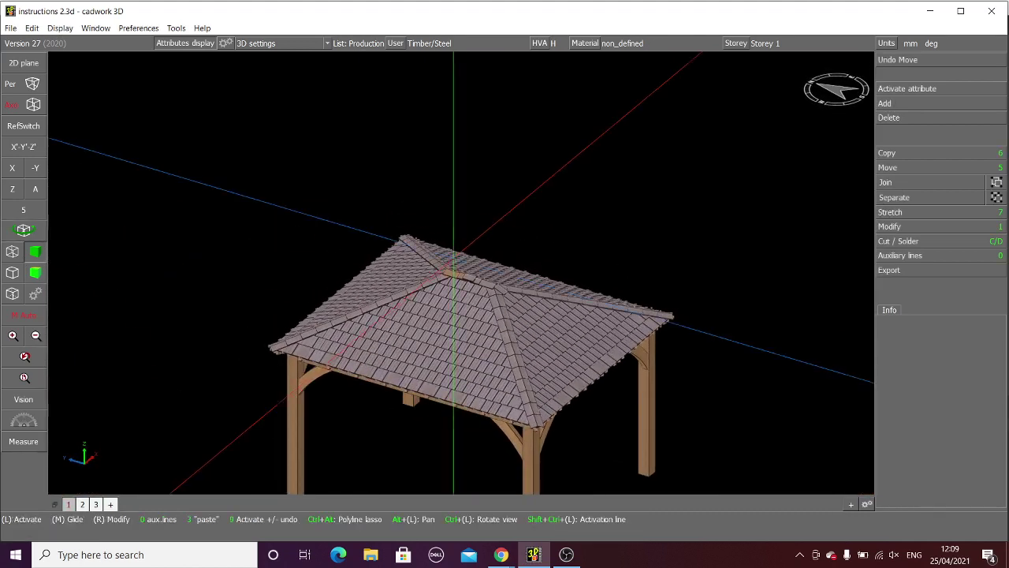
scroll(461, 288, "up", 5)
scroll(461, 293, "up", 3)
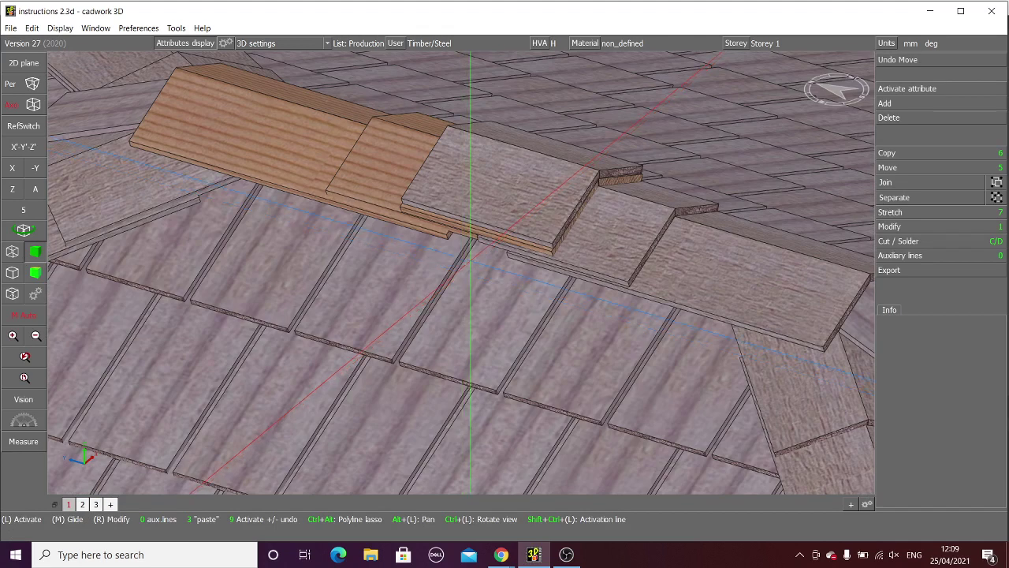